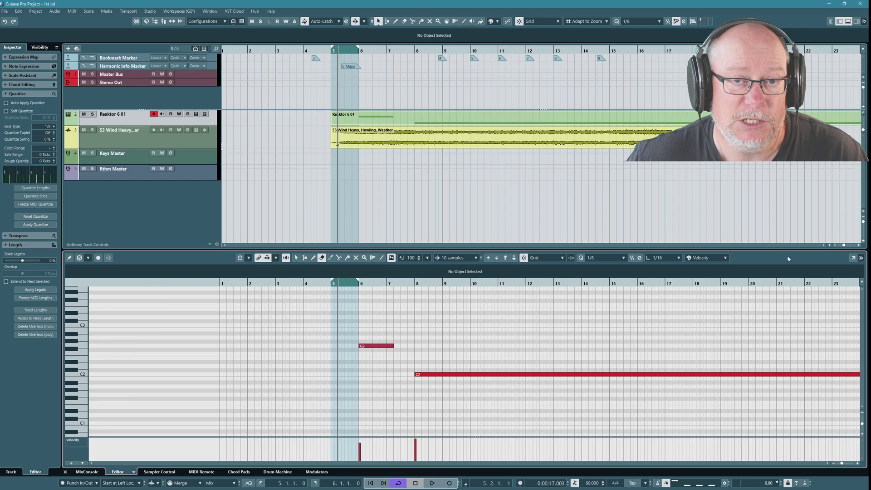
- Switch from the Erase tool to the Object Selection tool with the 1 key
key(1)
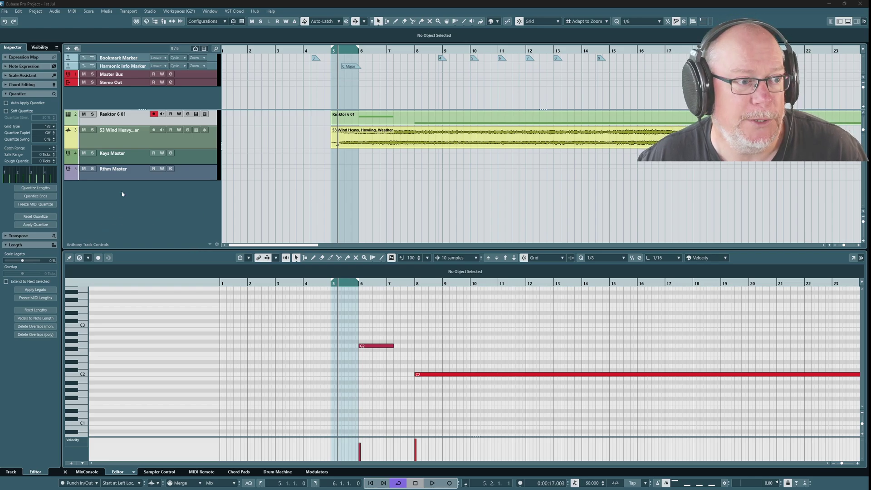
- Open Preferences at User Interface > Color Schemes and bring up the Custom Color Scheme colour picker
click(18, 11)
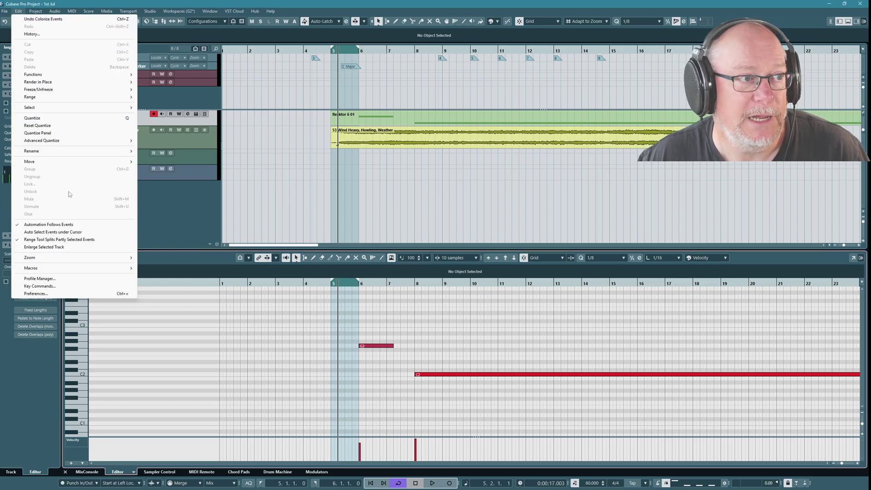
click(36, 293)
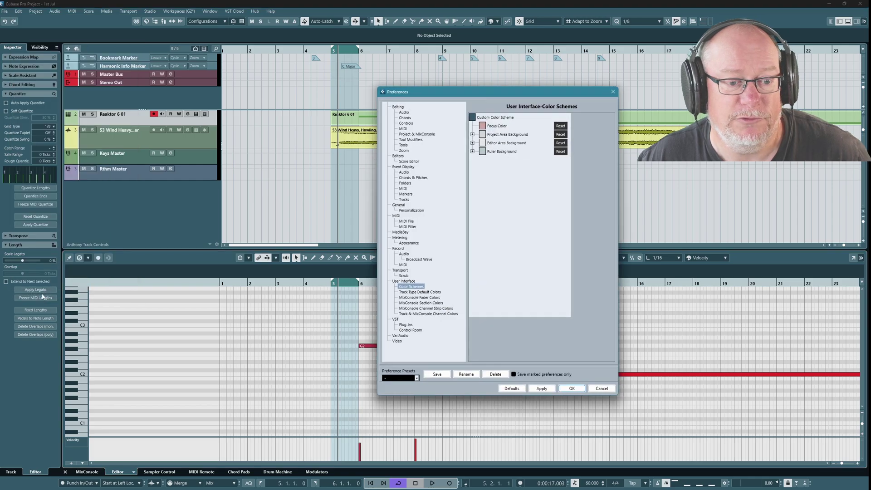
click(472, 117)
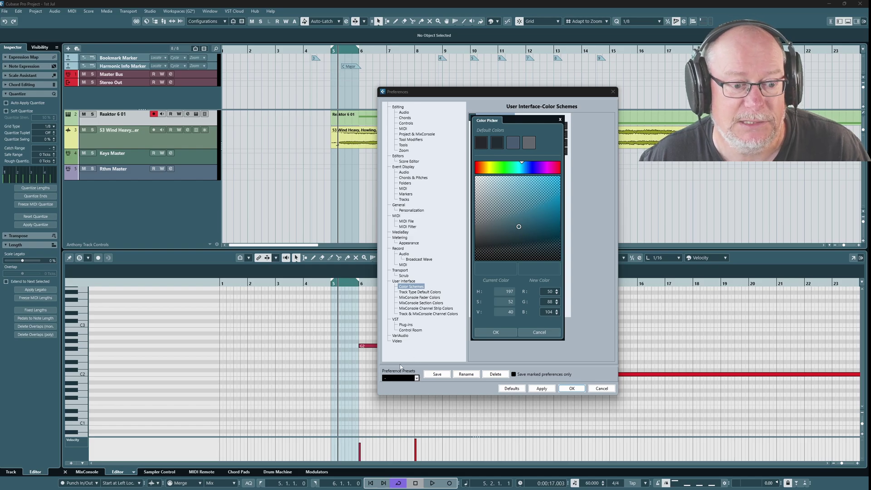
click(417, 378)
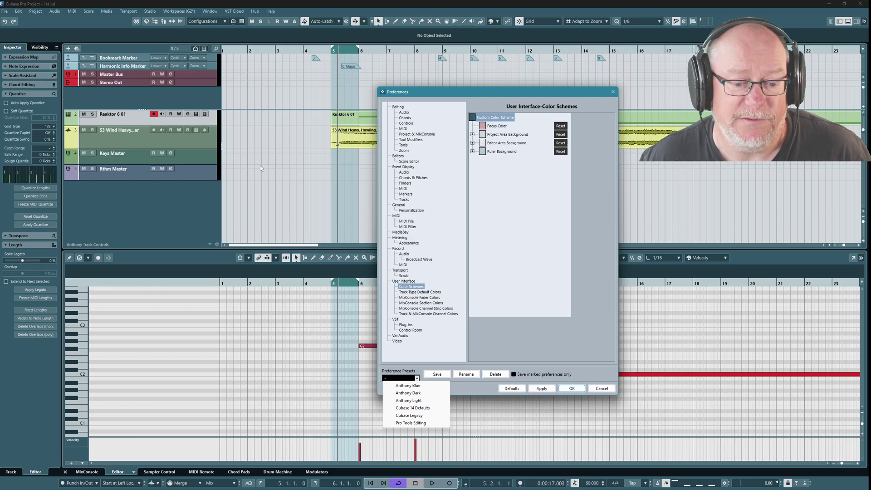
click(472, 119)
click(472, 119)
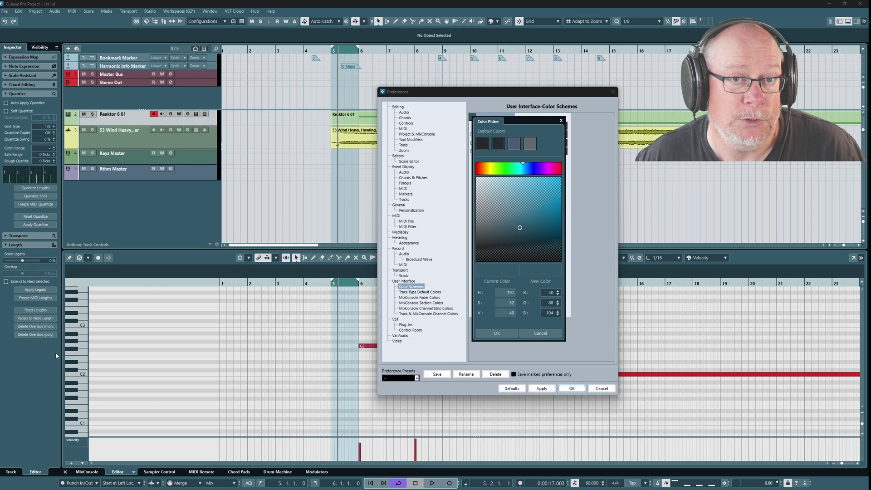
- Adjust the custom scheme colour over several passes until it reaches dark teal R23 G50 B61
drag(520, 227, 522, 223)
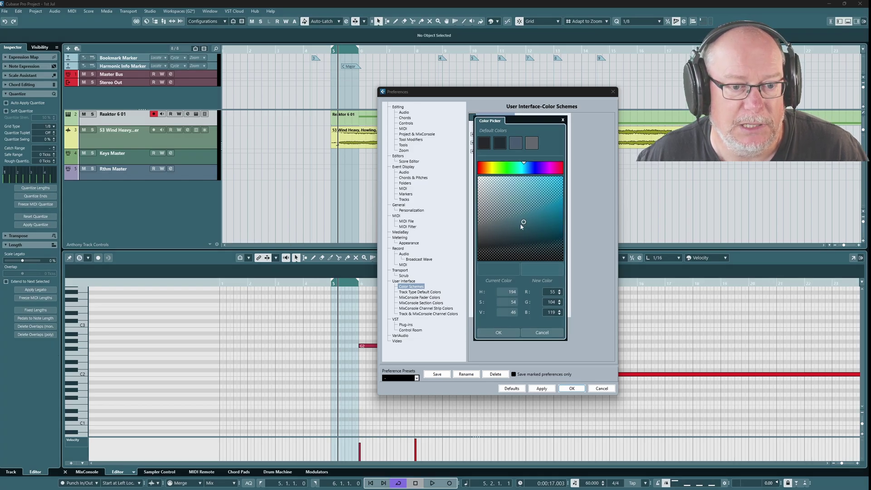
click(493, 333)
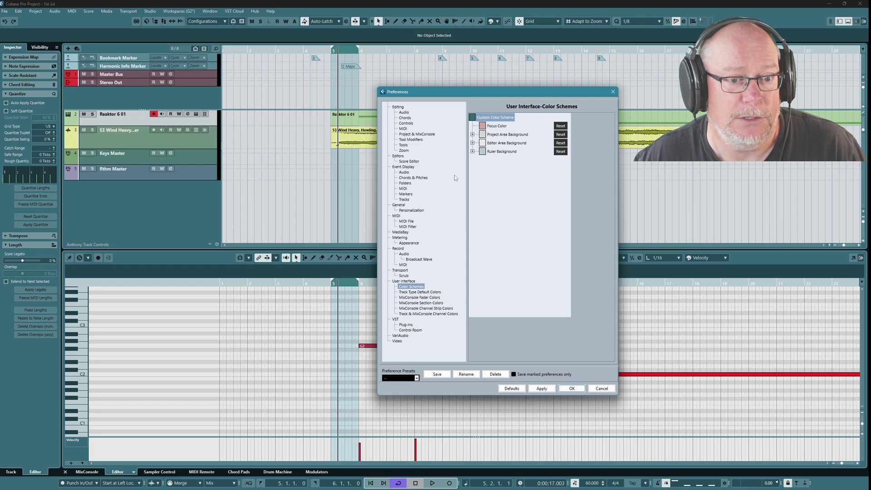
click(474, 117)
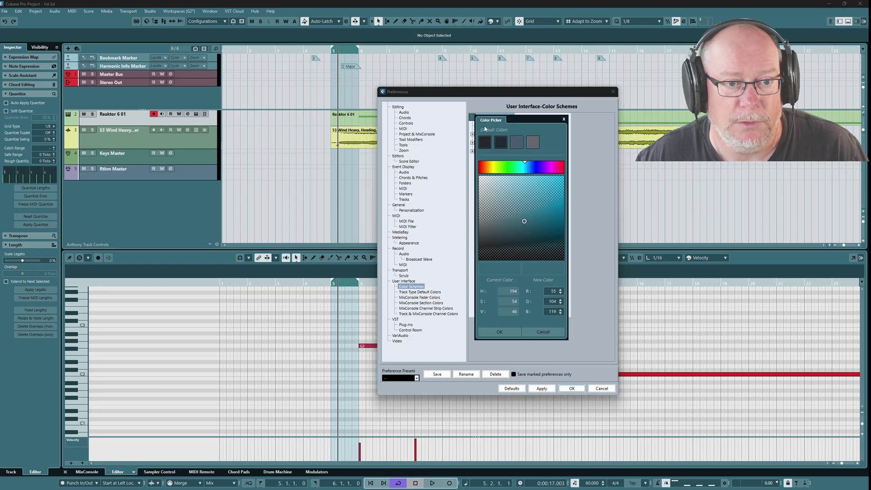
click(524, 224)
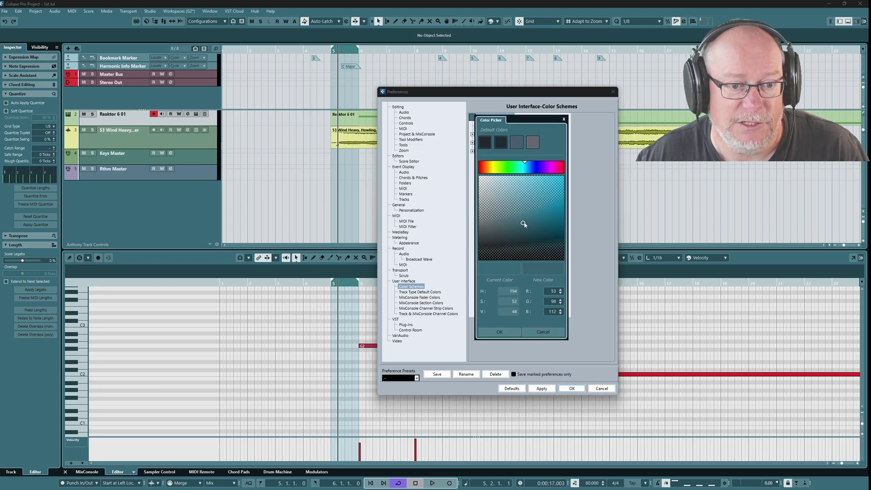
drag(524, 224, 526, 227)
click(509, 332)
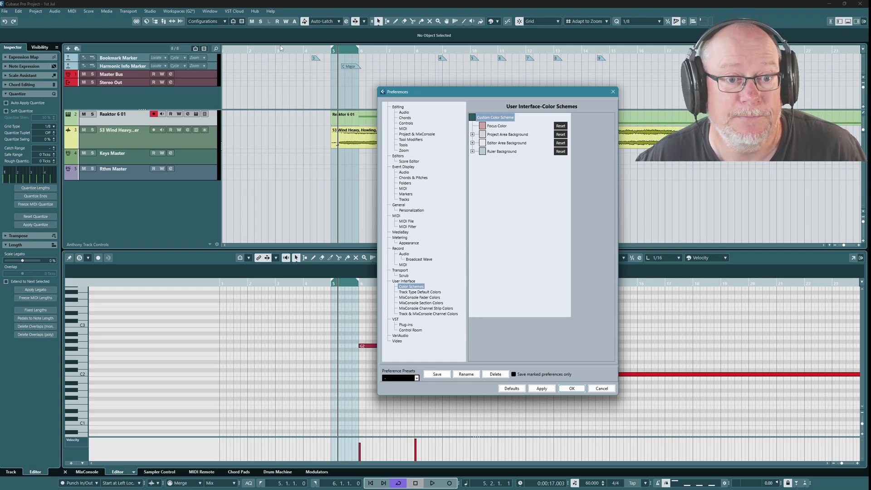
click(473, 118)
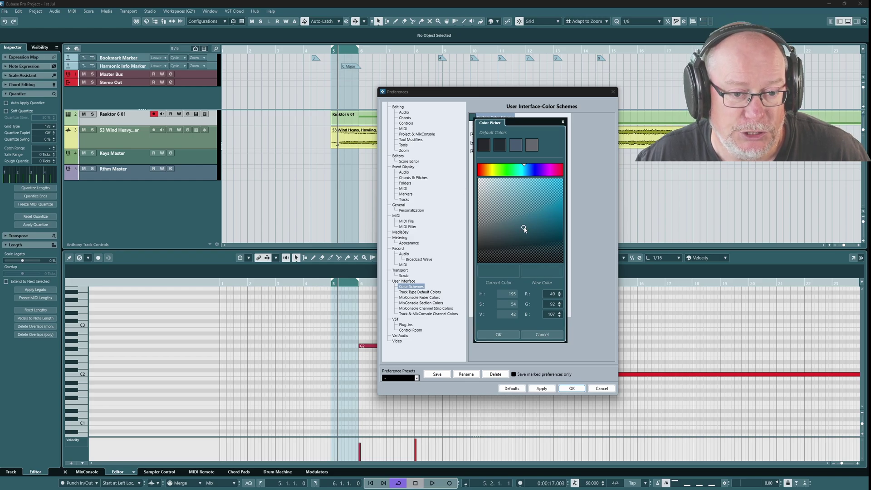
drag(525, 229, 529, 245)
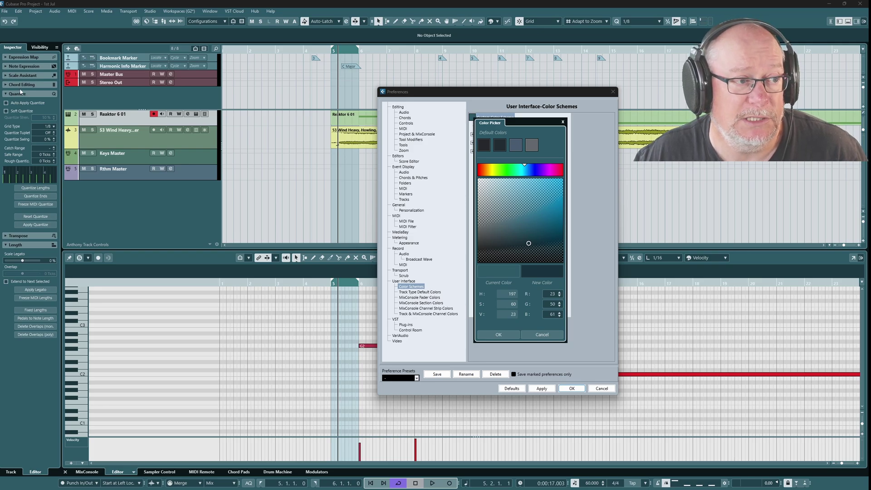
click(498, 335)
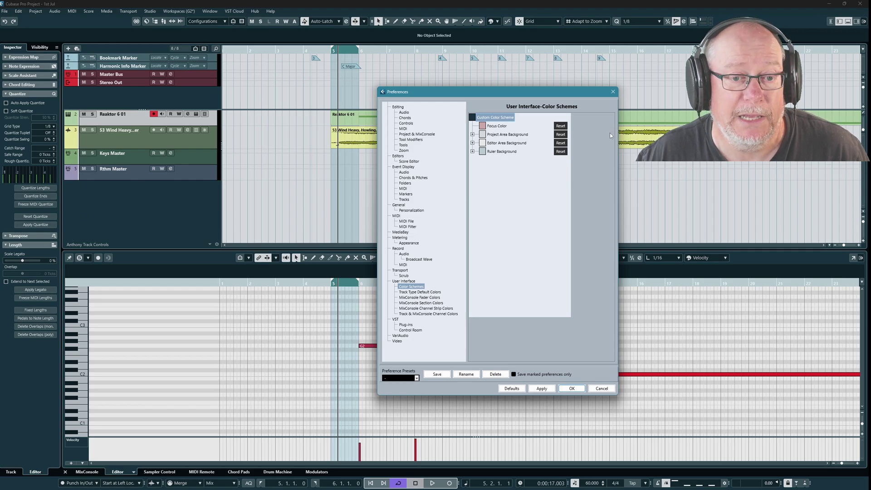
- Change the custom scheme colour to a magenta hue, then brighten it to purple R109 G41 B109
click(473, 118)
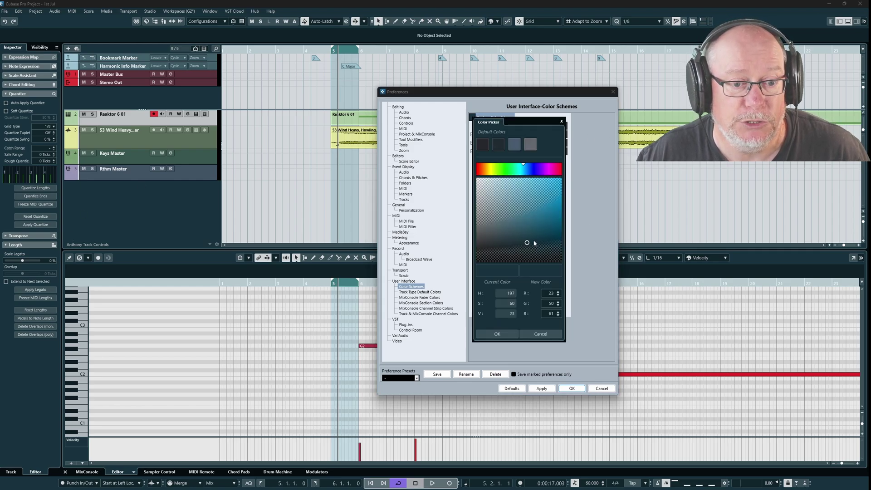
click(548, 170)
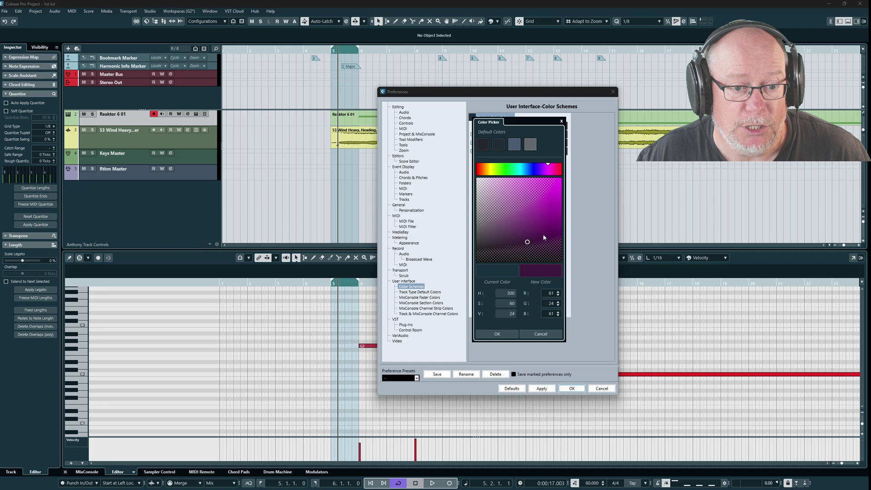
click(525, 237)
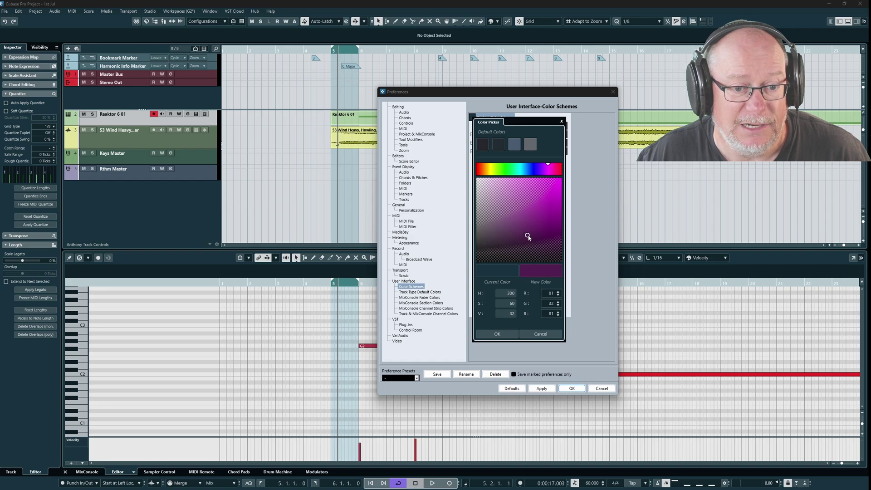
click(499, 335)
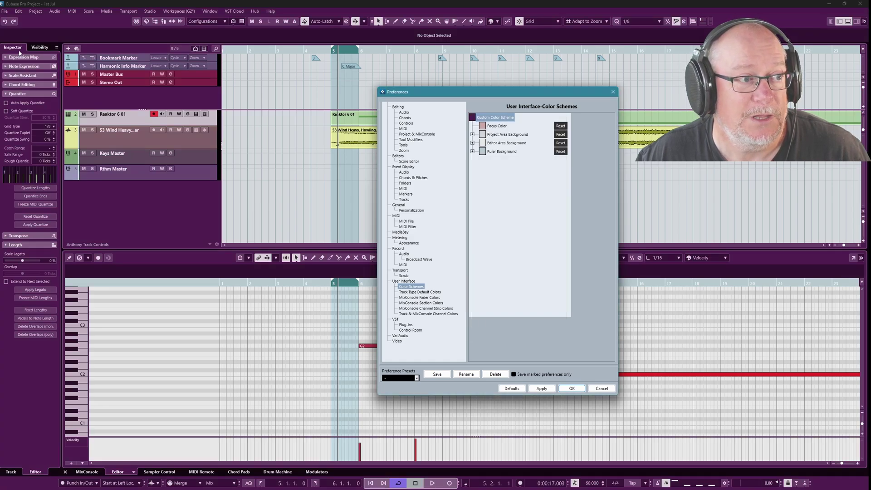
click(472, 119)
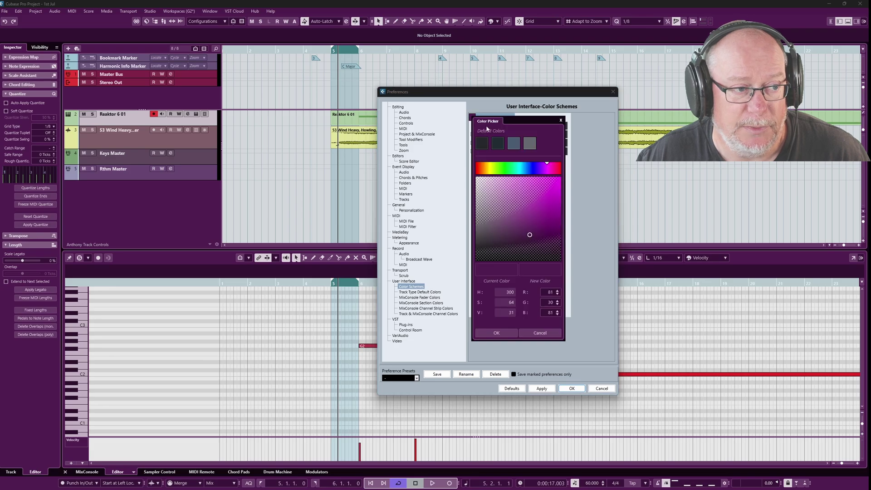
click(530, 225)
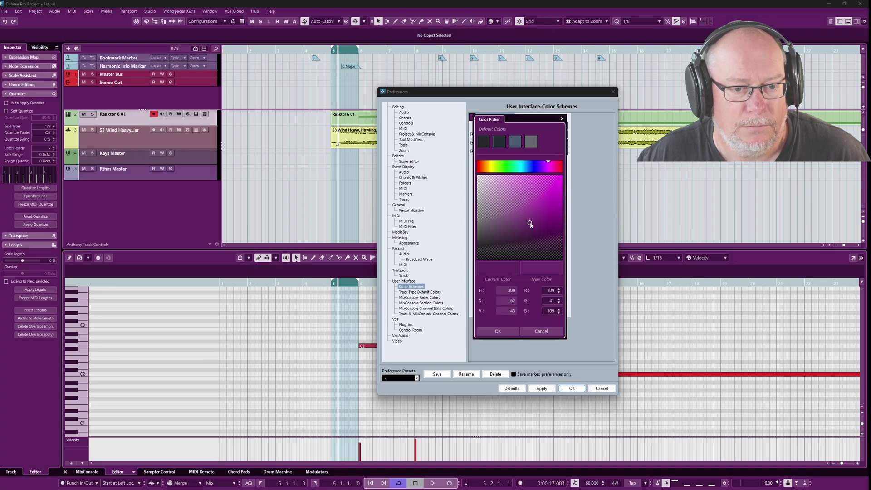
click(498, 331)
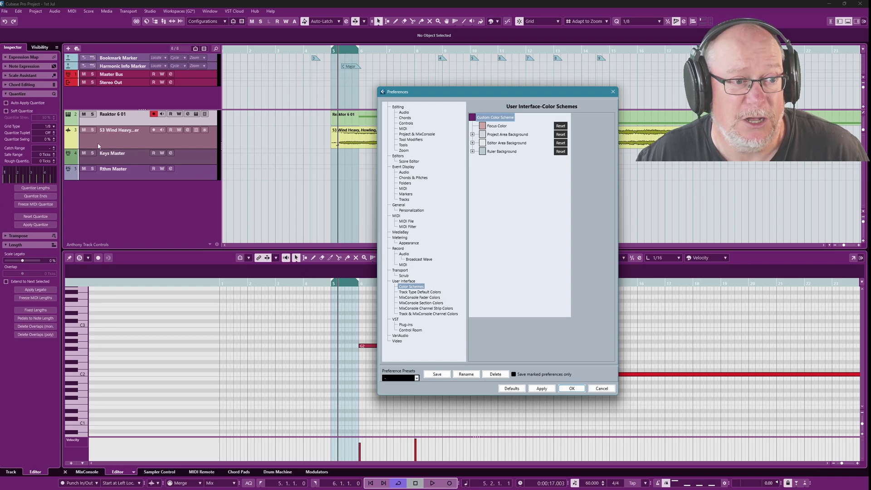
- Cancel the reopened colour picker unchanged and bring up the Preference Presets list
click(473, 118)
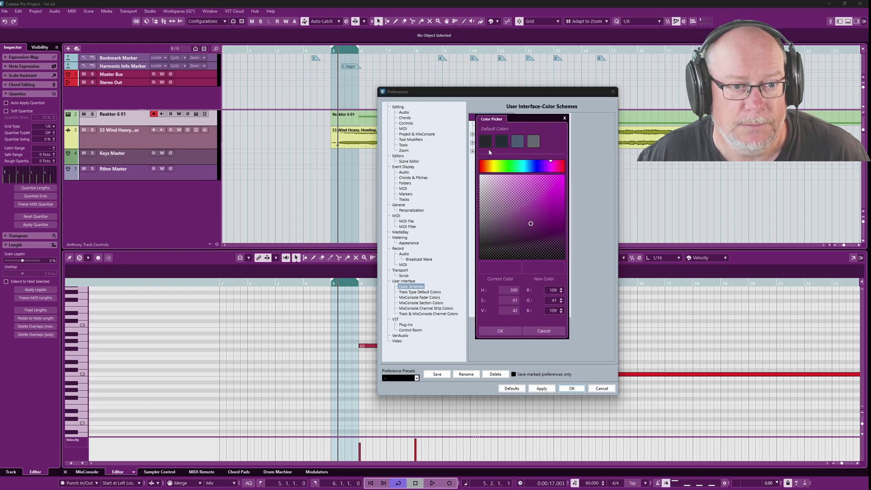
click(416, 380)
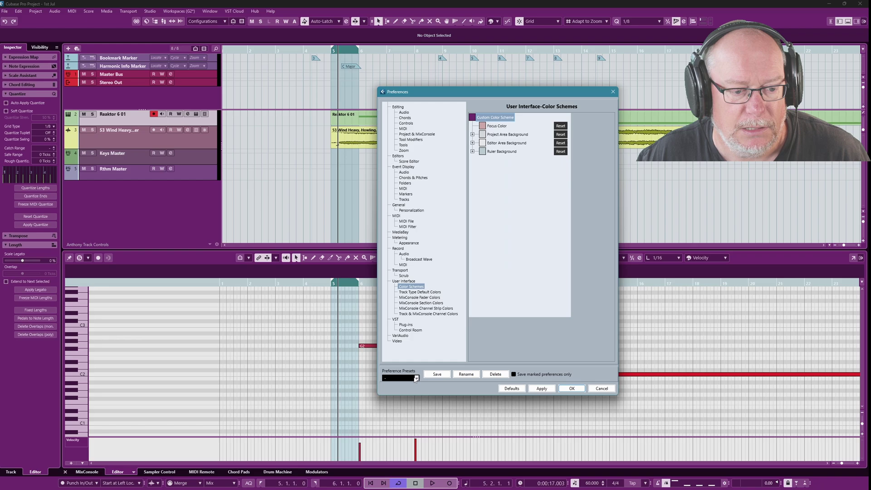
click(416, 379)
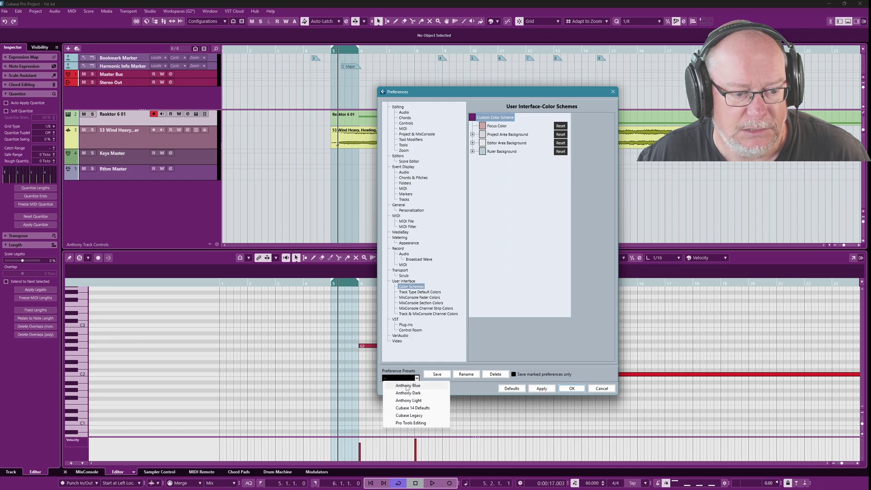
- Apply the saved blue preference preset, returning the interface to blue-grey R50 G88 B104
click(407, 386)
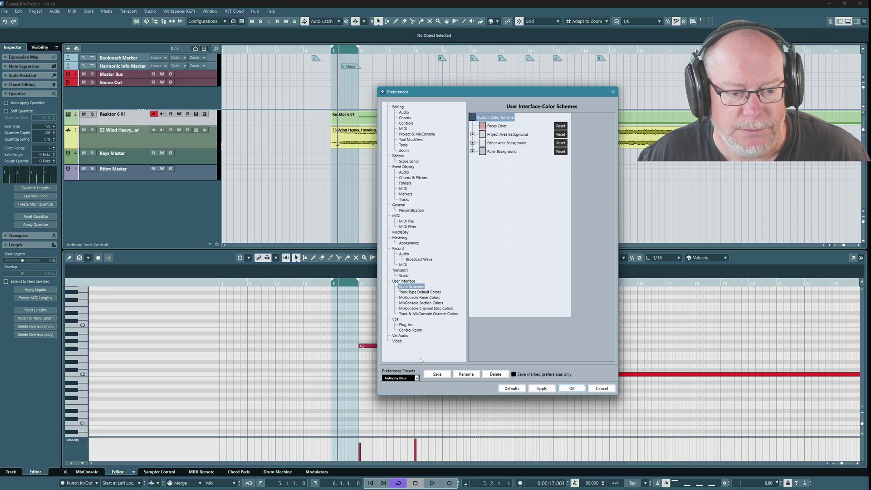
click(542, 389)
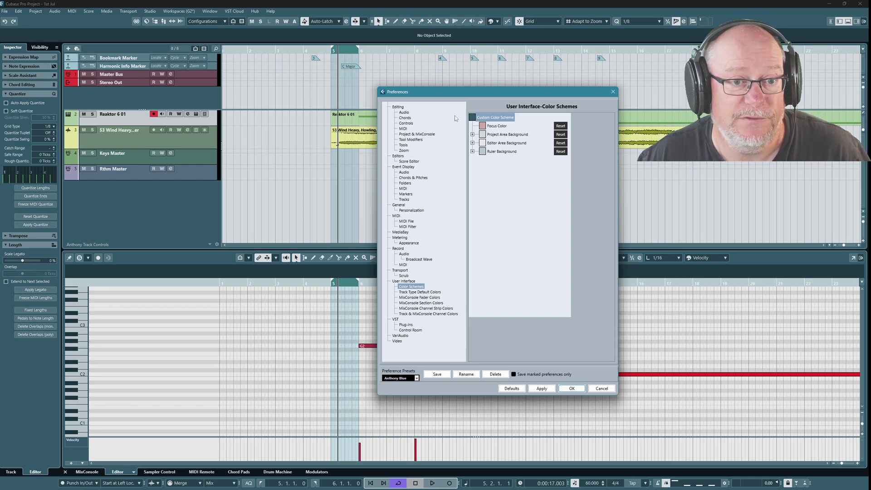
click(472, 118)
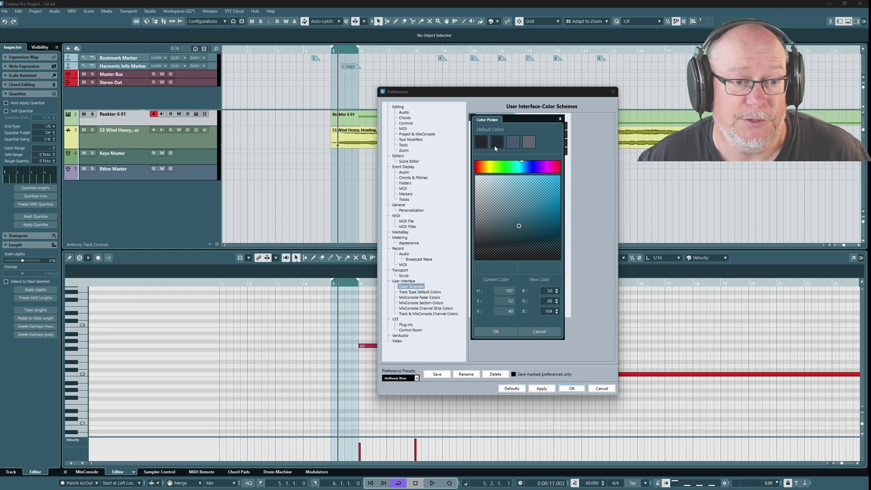
- Expand Project Area Background and inspect its Grid Lines colour without changing it
click(540, 332)
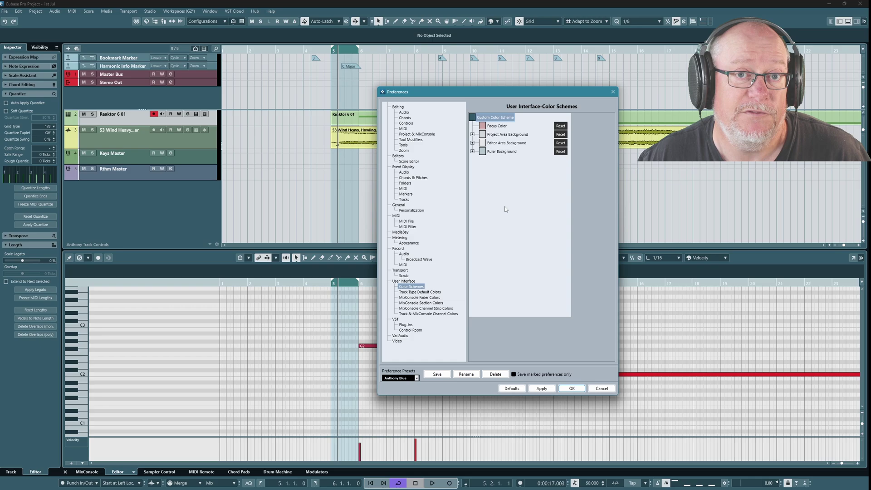
click(472, 134)
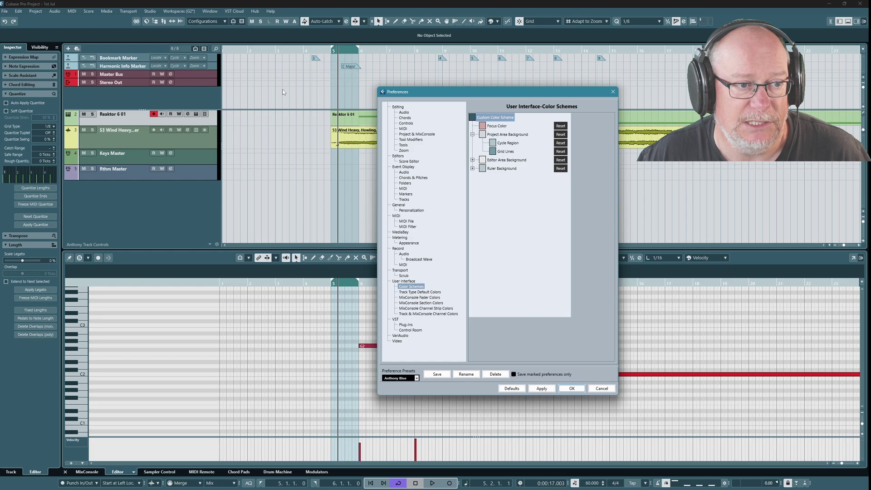
click(494, 152)
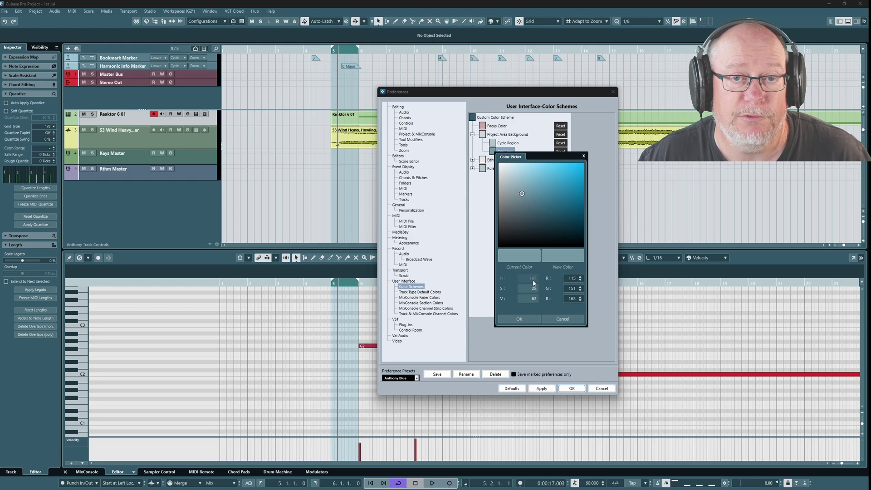
click(559, 318)
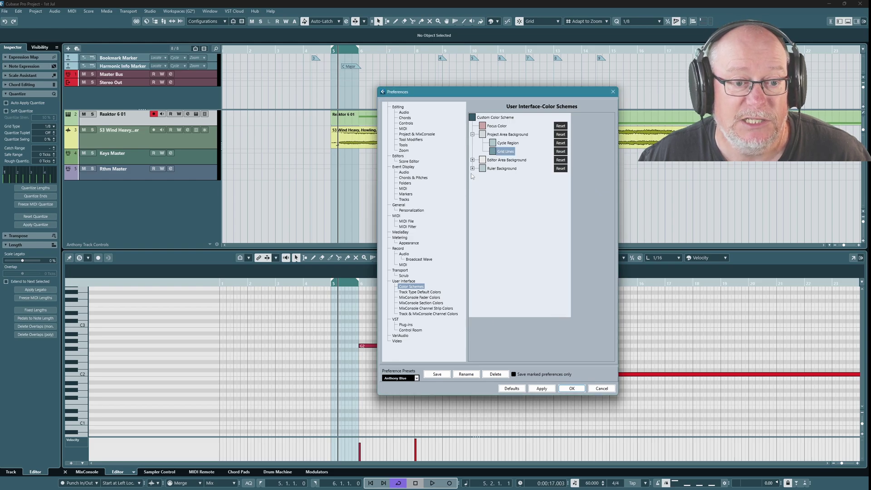
- Expand Editor Area Background and preview its Cycle Region and base colours, leaving them unchanged
click(507, 160)
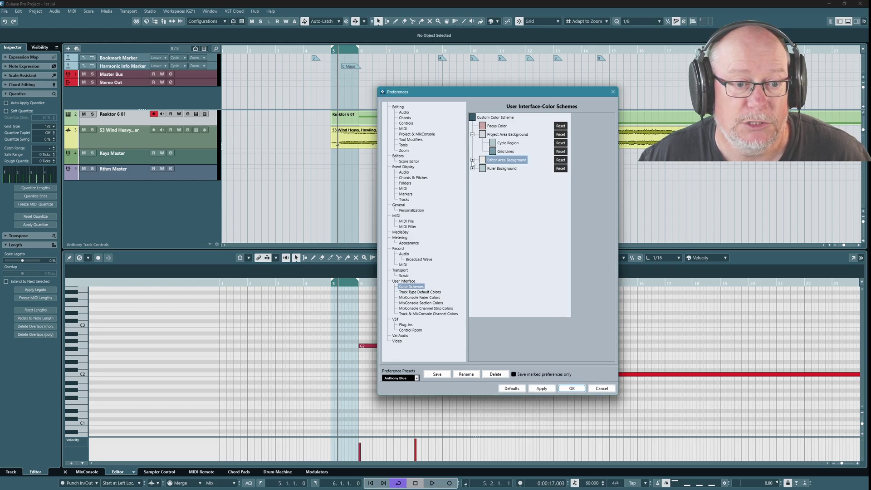
click(473, 159)
click(494, 169)
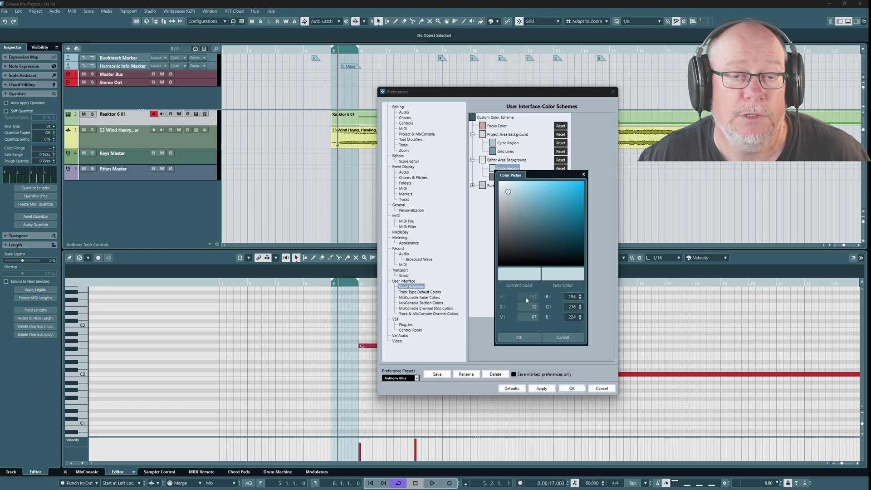
click(563, 338)
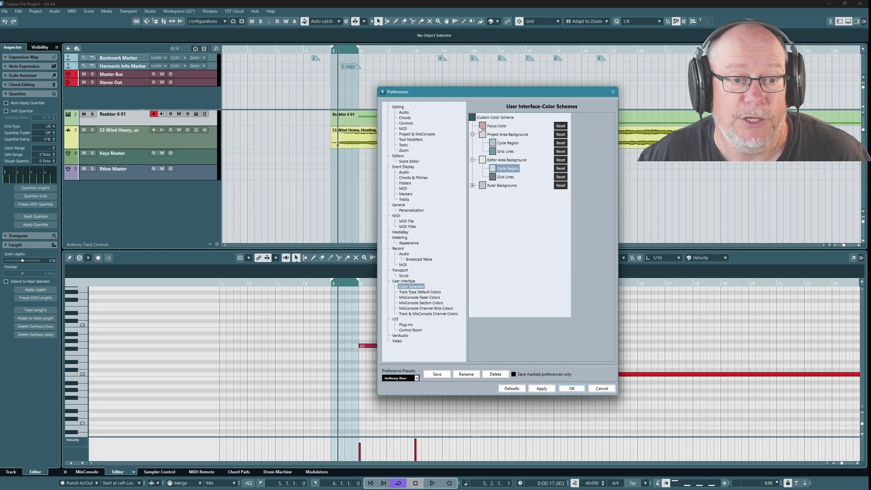
click(472, 118)
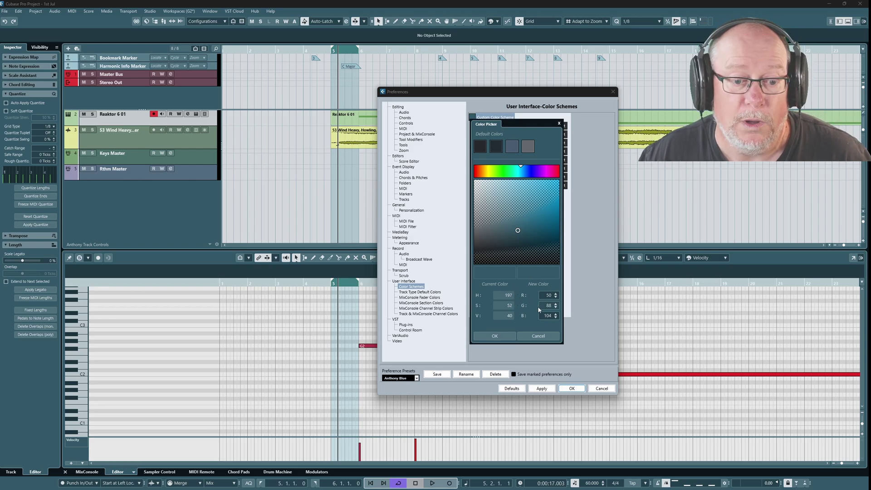
click(539, 336)
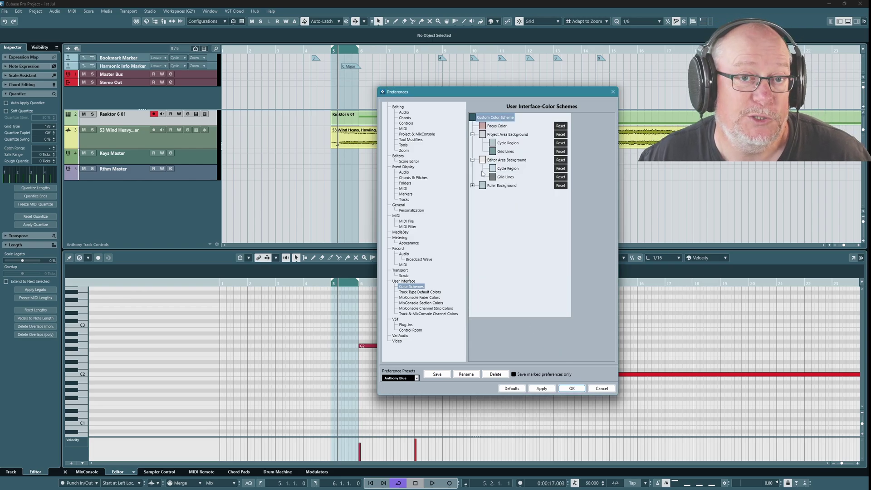
click(483, 126)
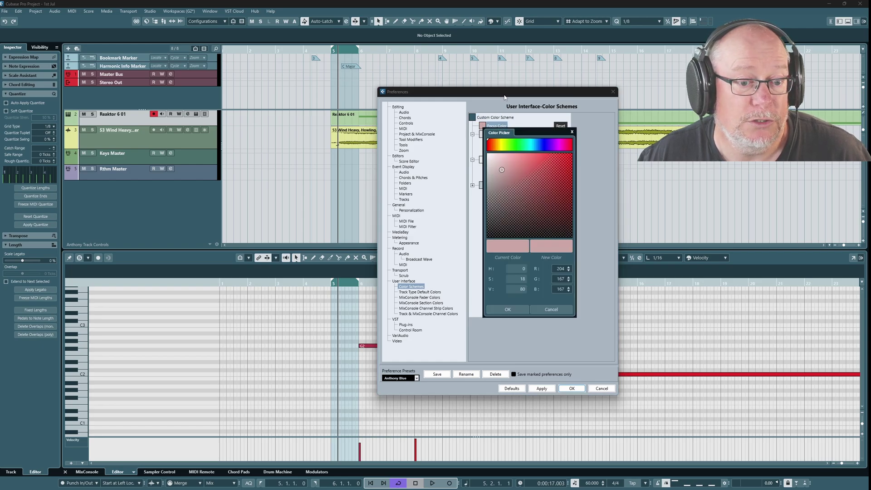
click(536, 310)
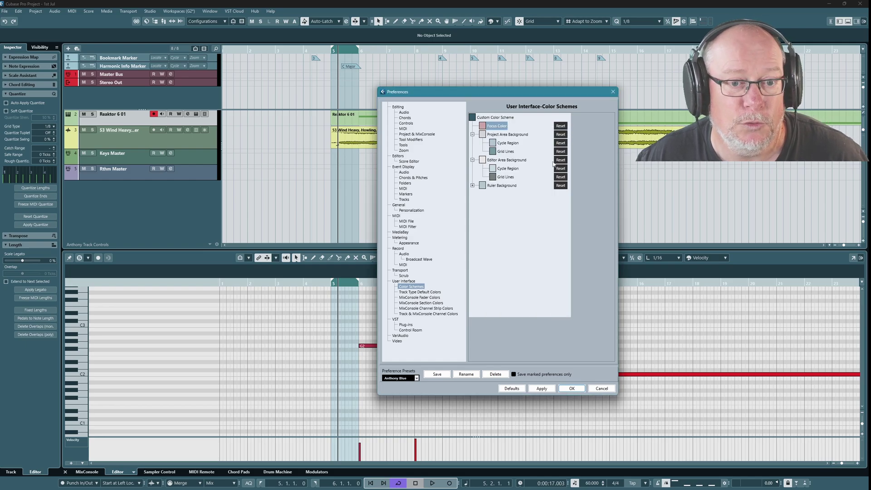
click(493, 151)
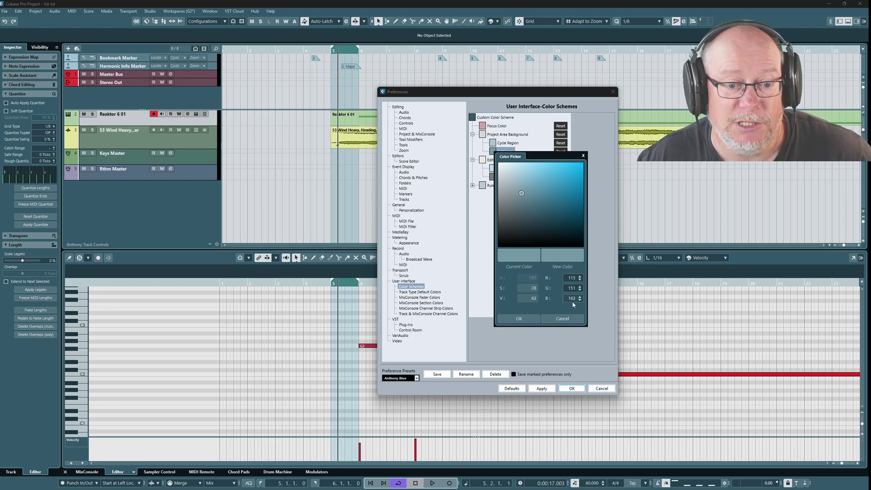
double_click(572, 289)
text(95)
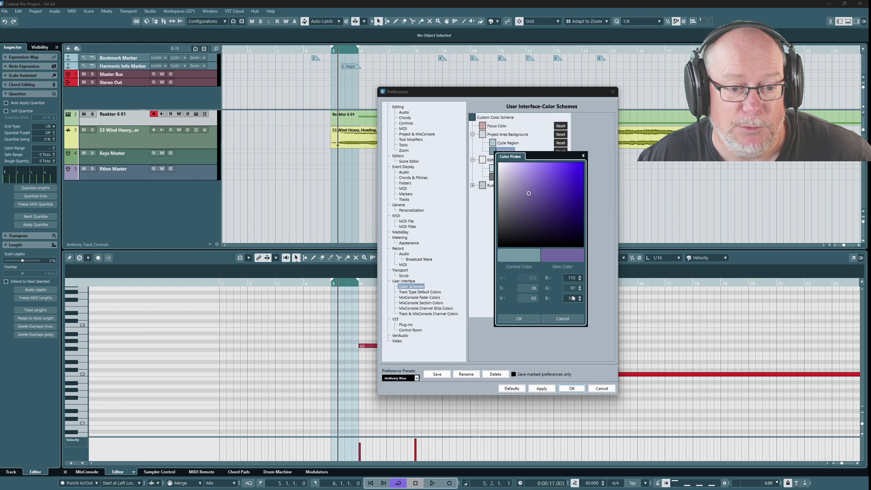
key(Return)
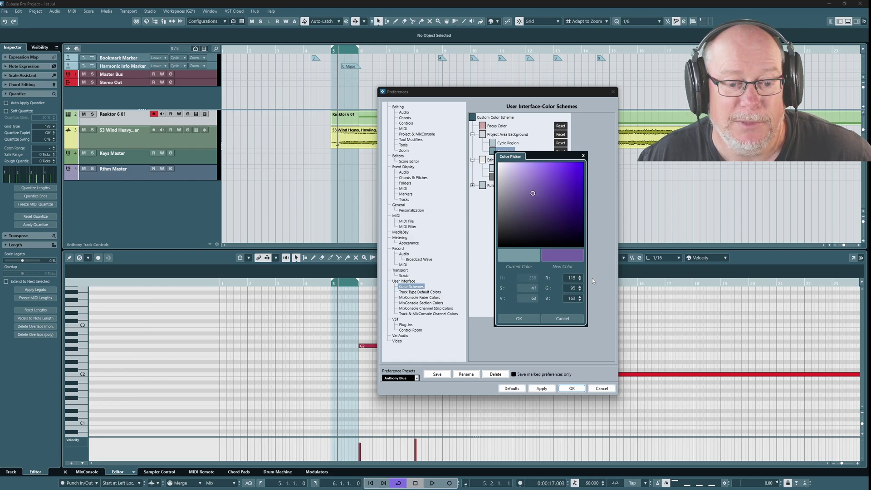
double_click(571, 278)
text(255)
key(Return)
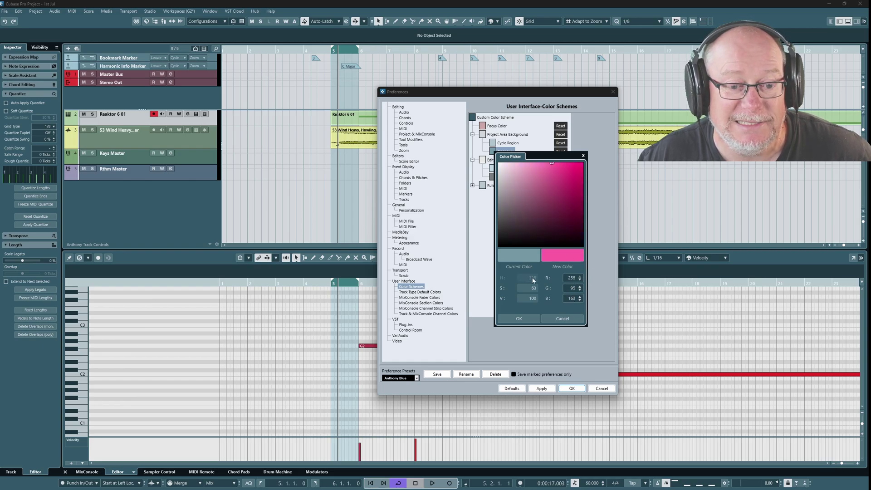
double_click(572, 298)
text(0)
key(Return)
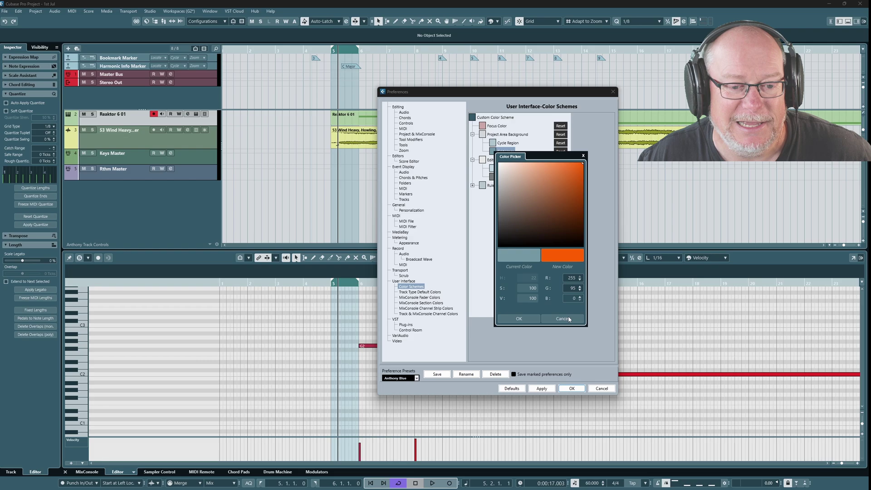
text(56)
key(Return)
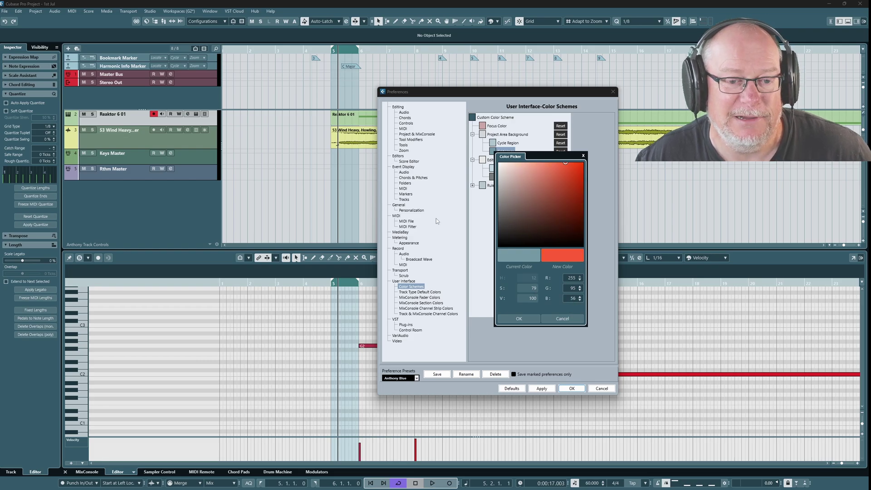
click(563, 318)
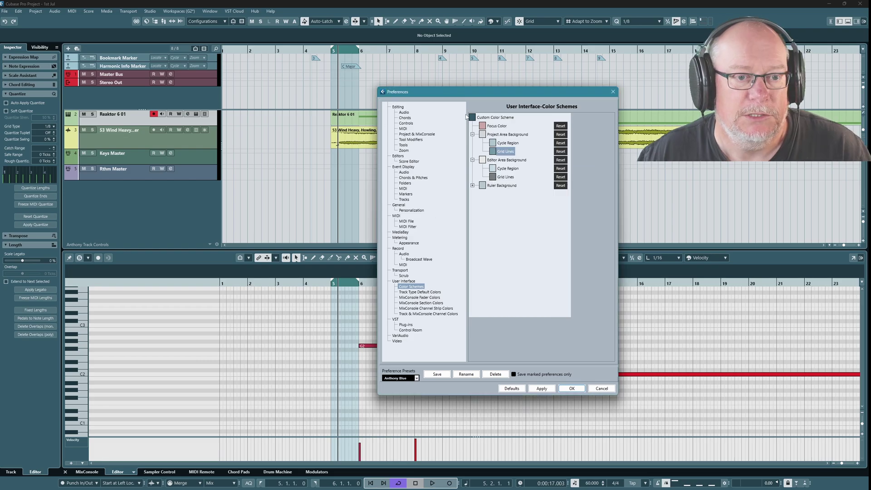
click(472, 118)
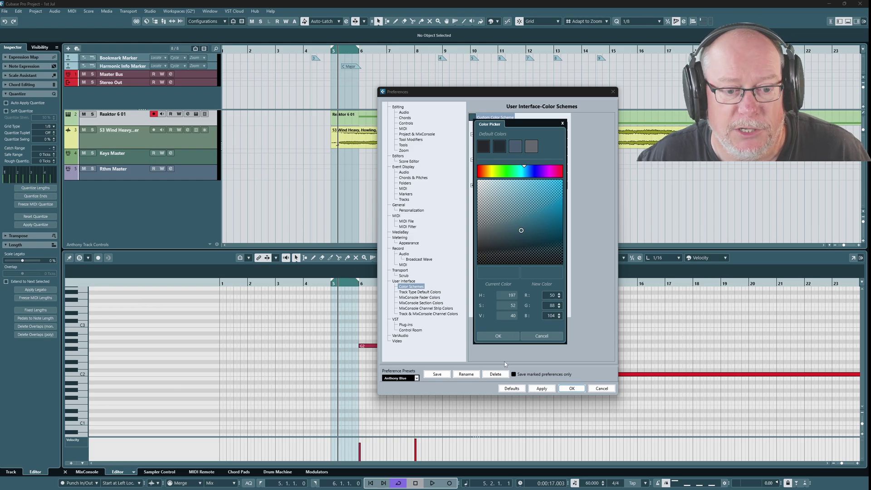
click(540, 336)
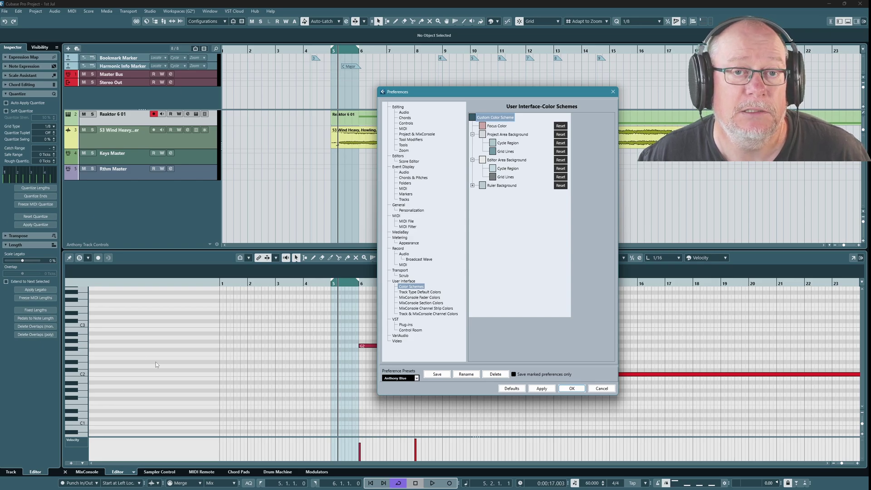
click(488, 133)
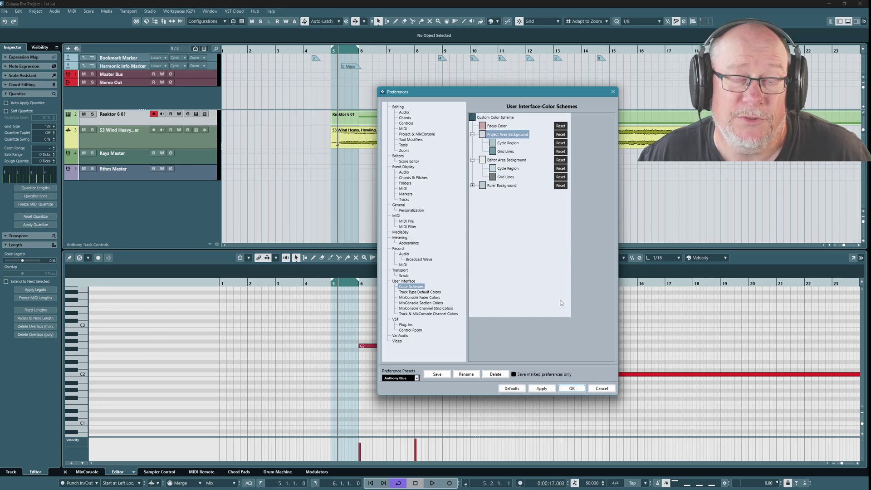
- Set the Project Area Background to a darker blue-grey tone
click(483, 135)
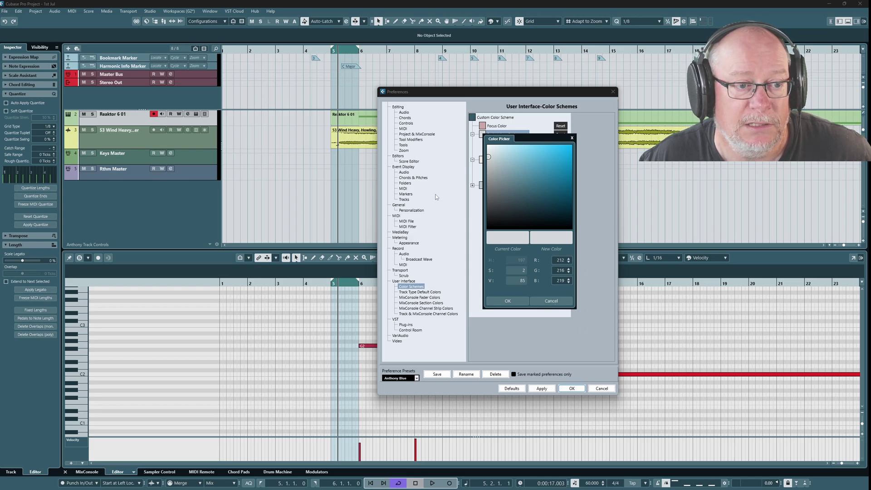
click(545, 303)
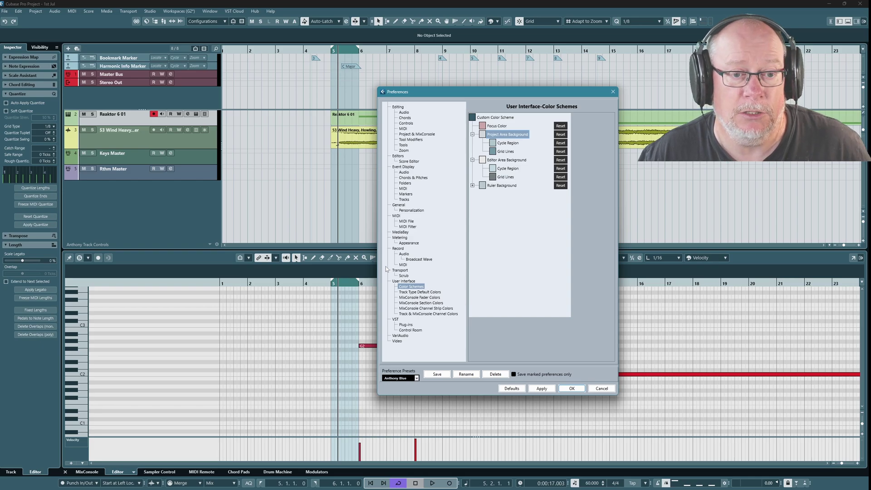
click(483, 134)
click(509, 170)
click(516, 178)
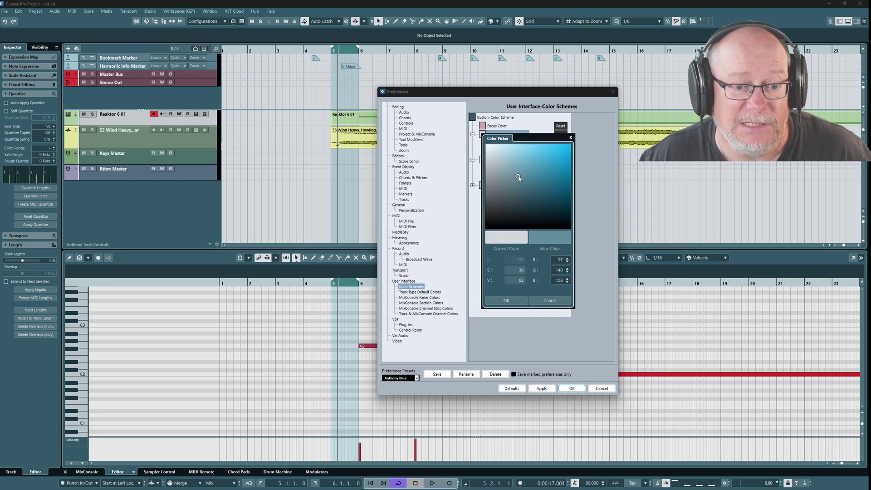
click(507, 301)
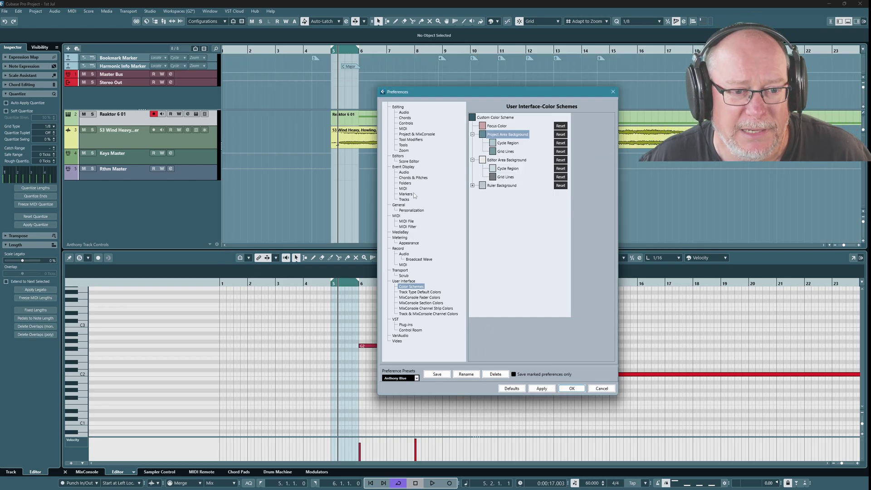
- Lighten the Project Area Background to pale grey, then to near-white R252 G252 B252
click(482, 134)
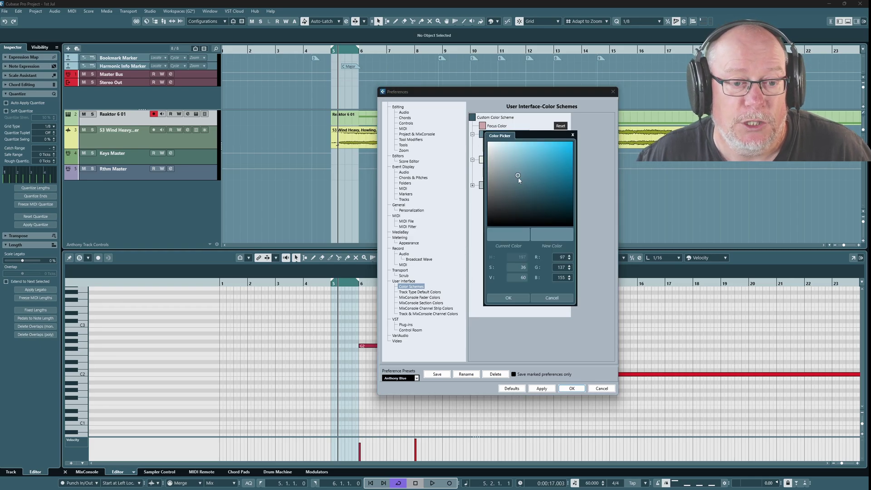
drag(519, 177, 490, 155)
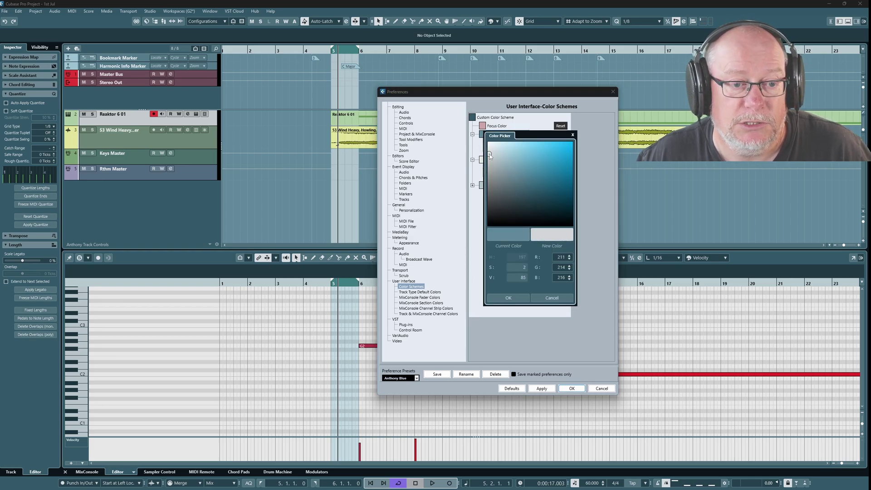
click(524, 300)
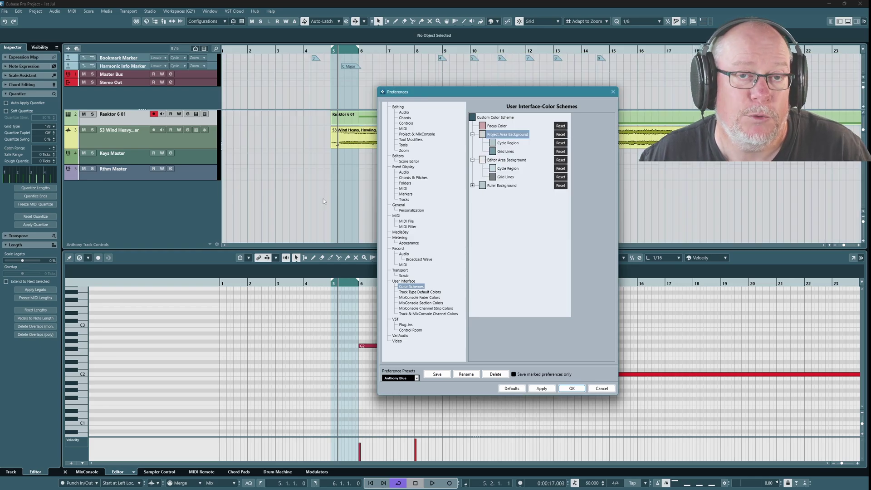
click(482, 135)
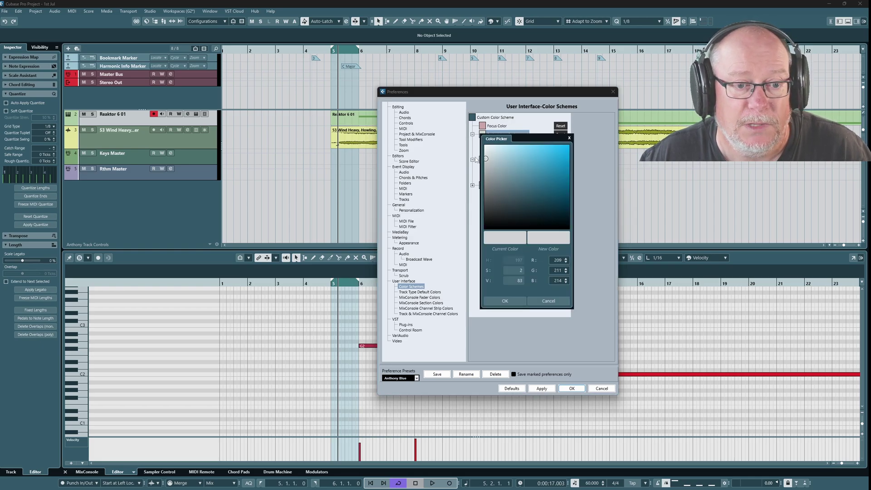
drag(488, 159, 485, 146)
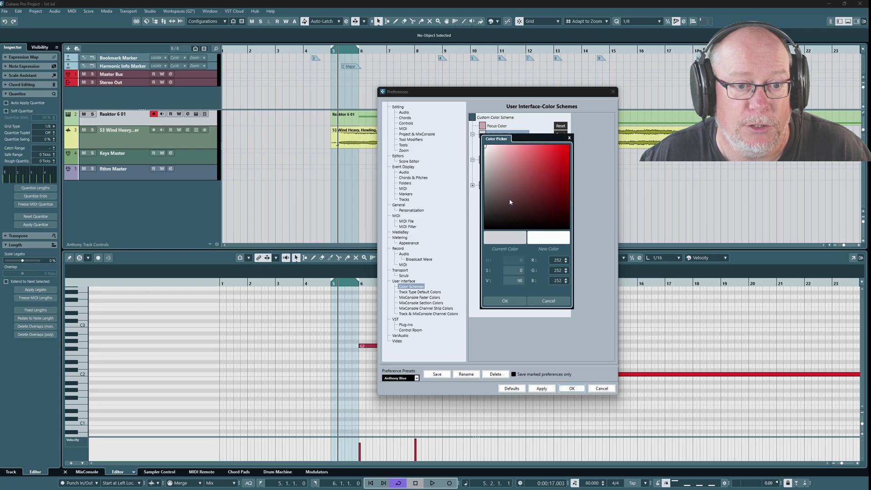
click(504, 302)
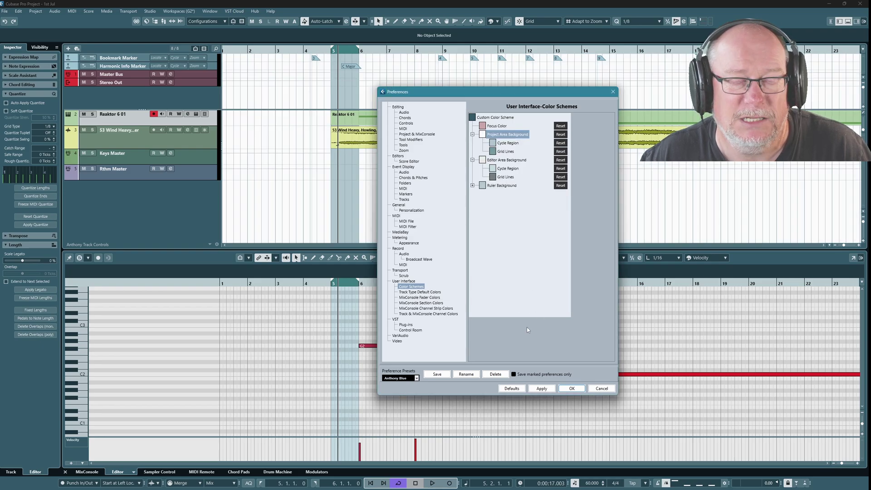
- Preview the Dark preference preset, restore the blue preset, and close Preferences
click(417, 378)
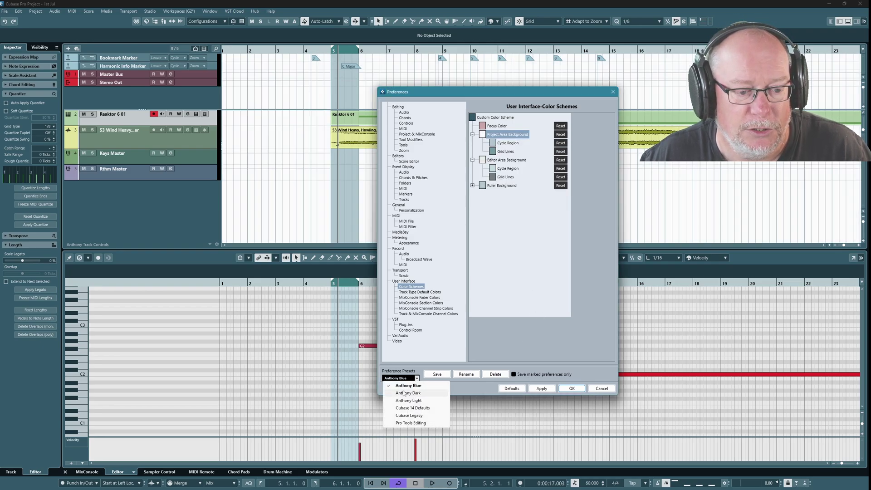
click(403, 394)
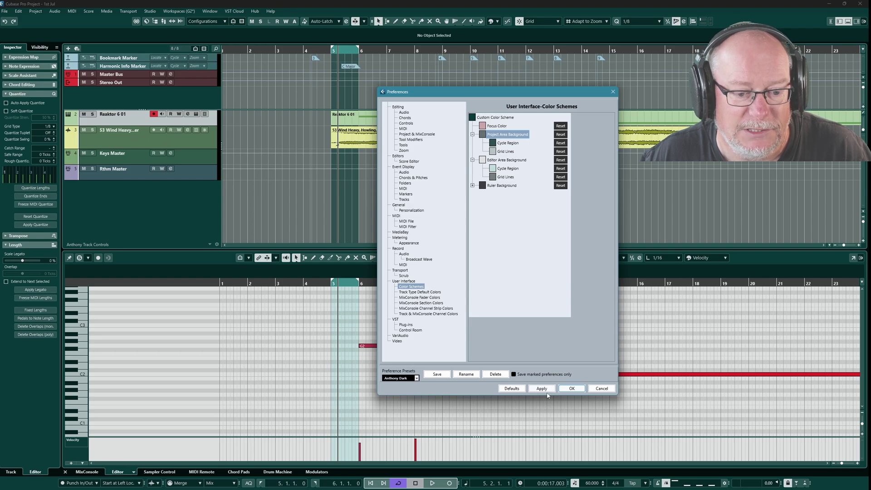
click(542, 389)
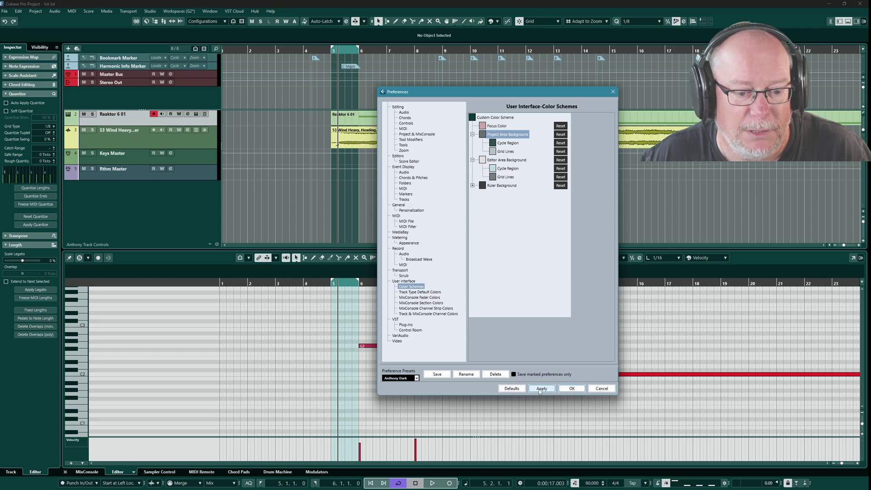
click(417, 378)
click(410, 386)
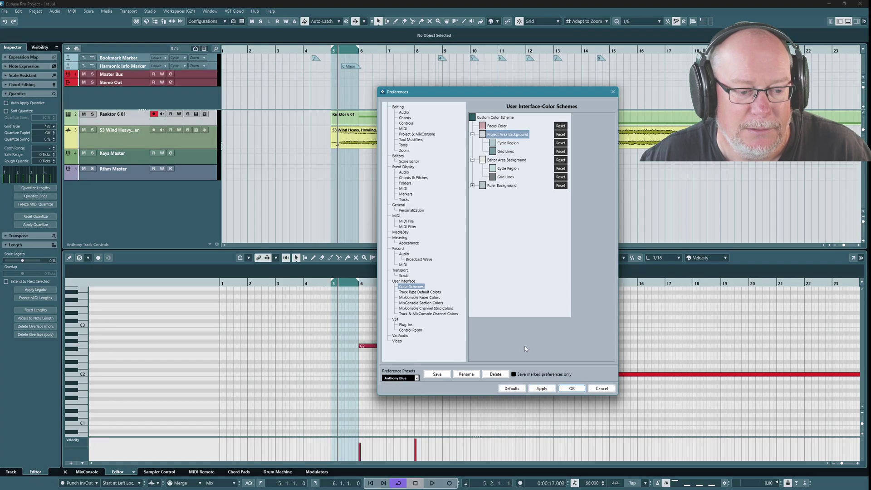
click(540, 390)
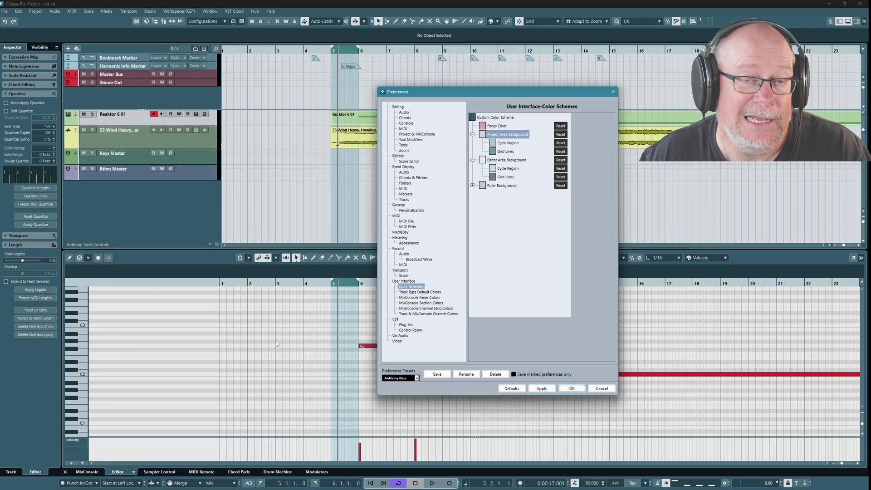
click(602, 389)
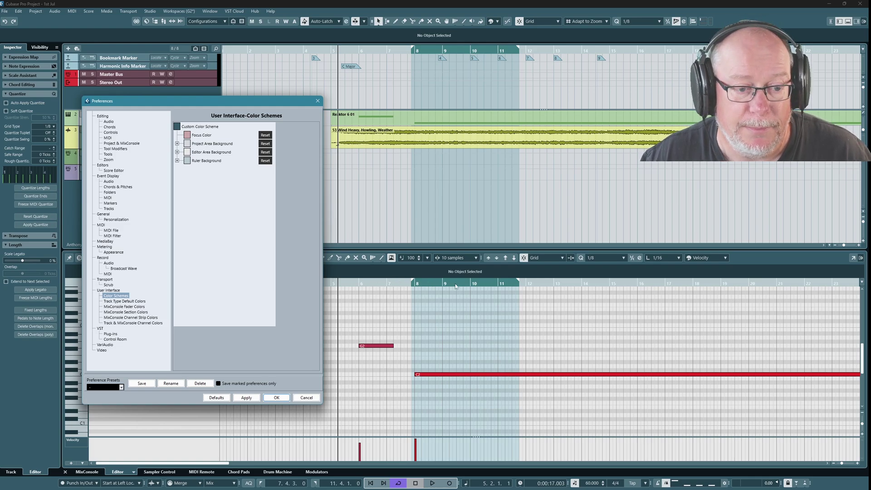
click(306, 397)
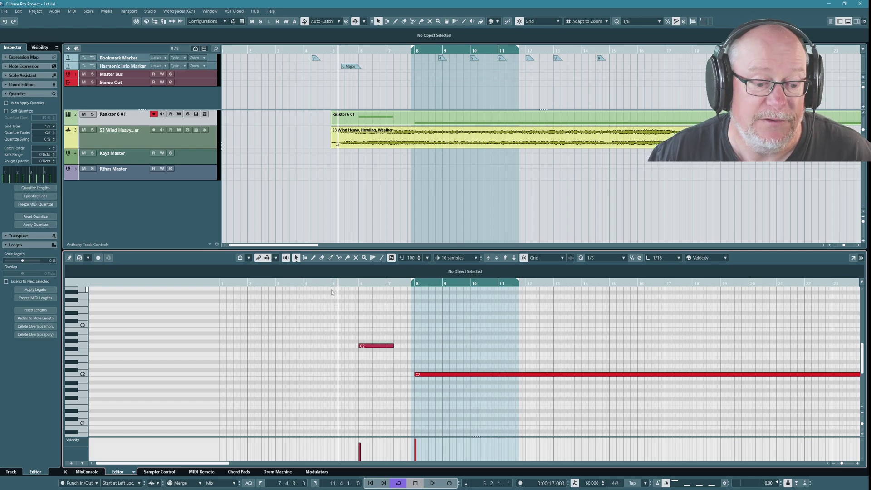
- Toggle the bar 8–11 cycle range on and off to compare its colour, ending with cycle off
key(slash)
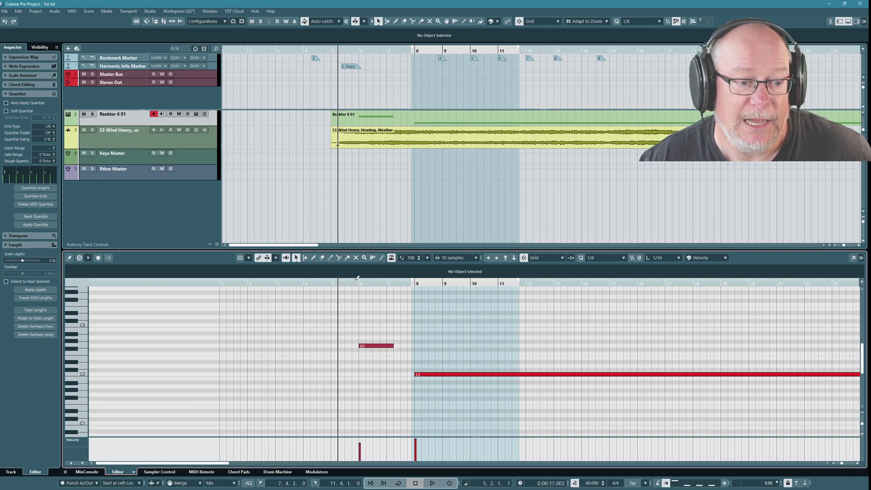
key(KP_Divide)
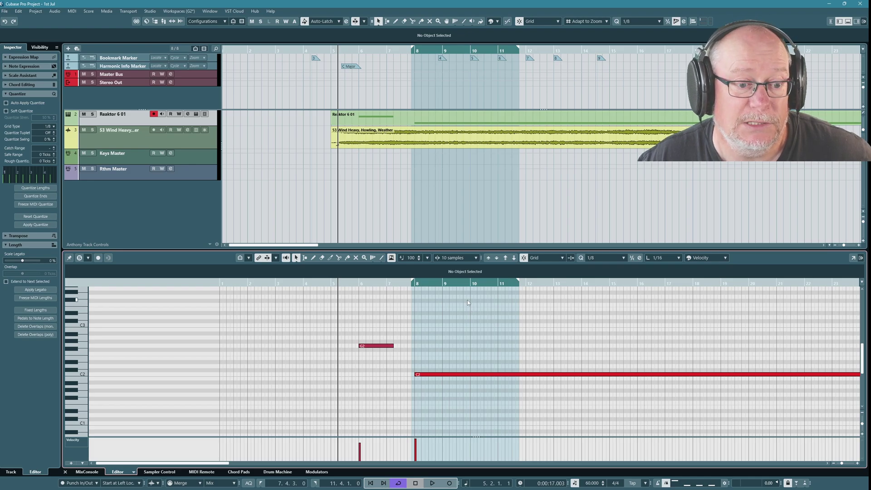
key(KP_Divide)
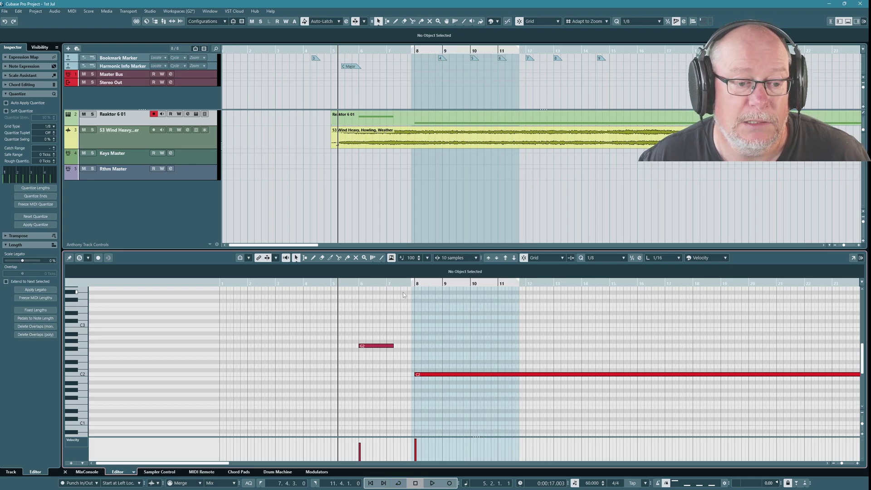
click(457, 279)
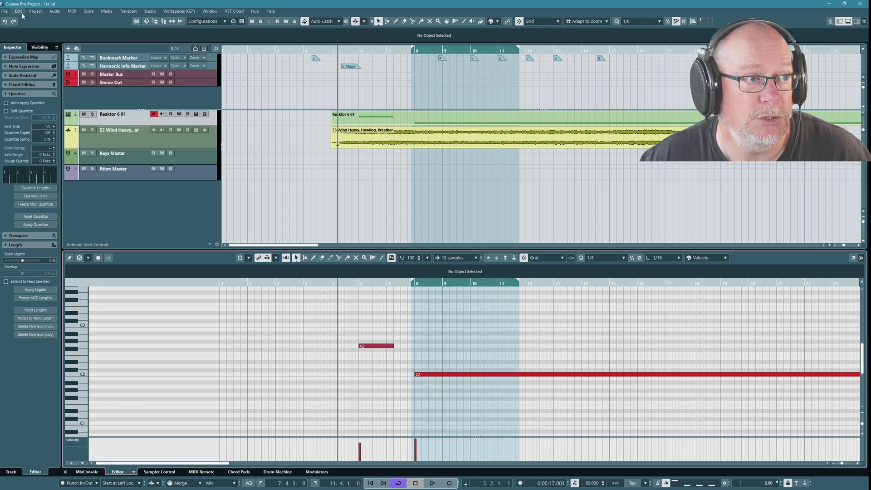
key(KP_Divide)
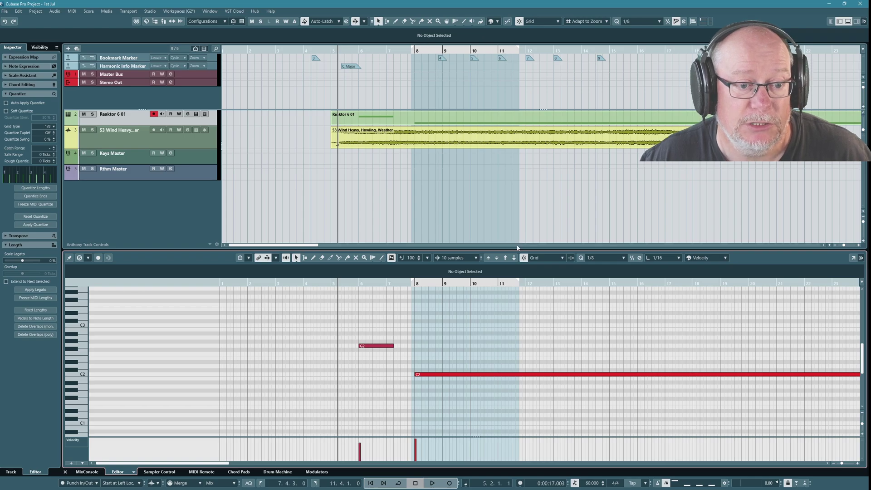
click(17, 11)
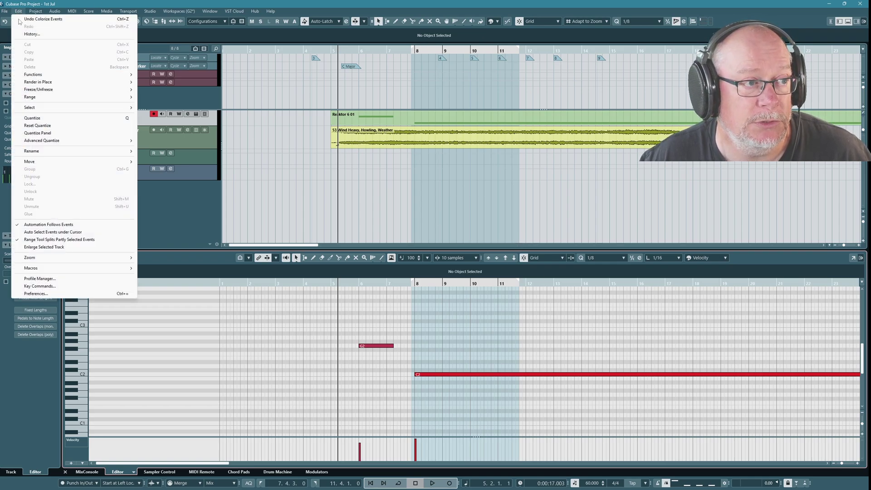
- Reopen Preferences and expand Project Area Background and Ruler Background to reveal their cycle sub-colours
click(36, 294)
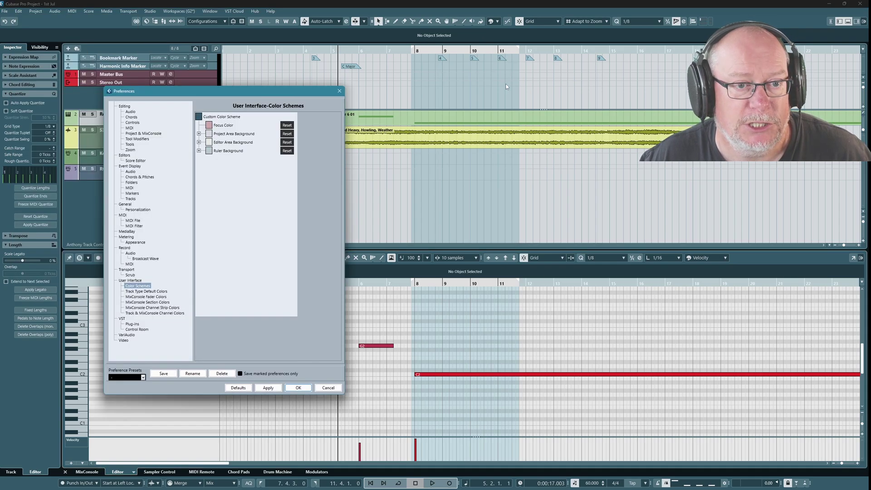
click(198, 134)
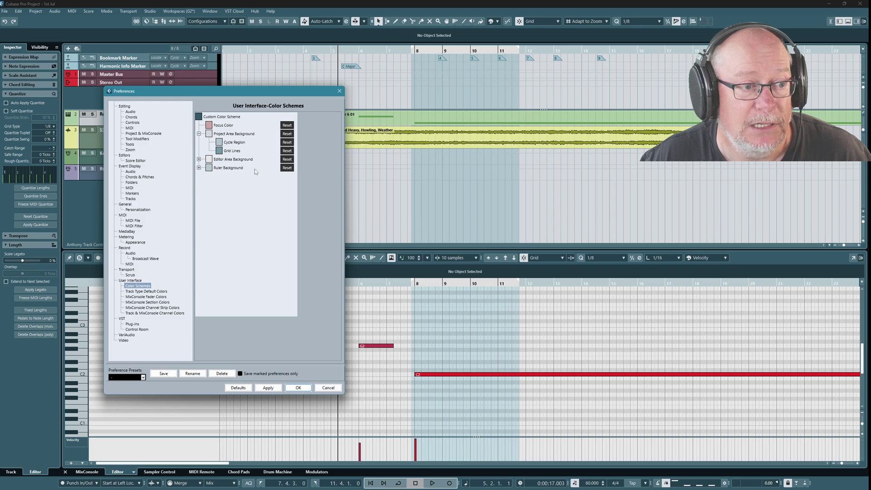
click(199, 168)
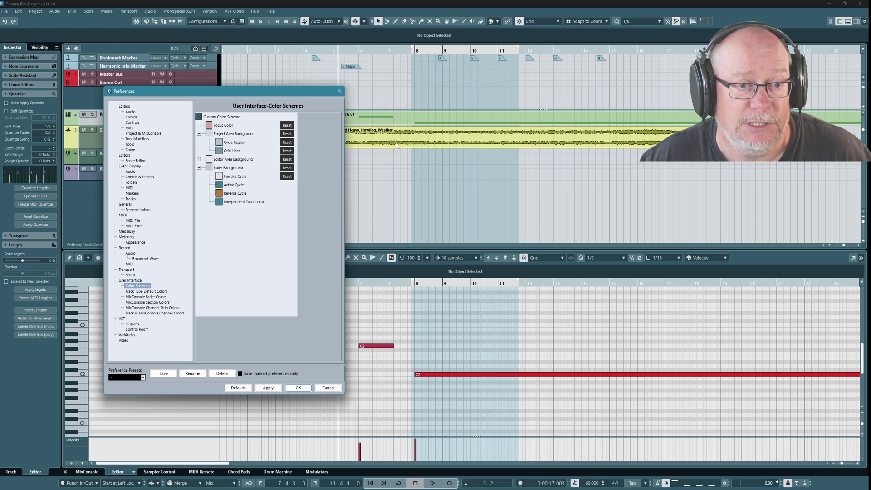
- Set the project area's Cycle Region colour to a vivid bright blue
click(220, 143)
click(219, 144)
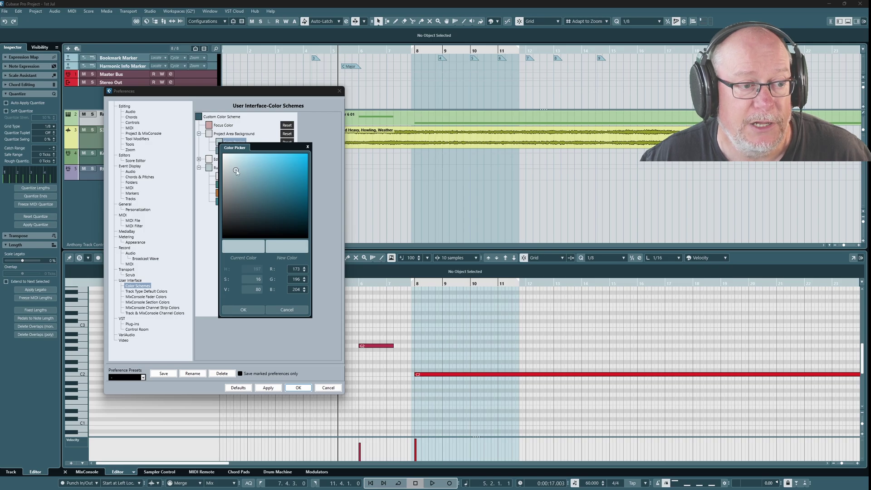
drag(244, 168, 303, 166)
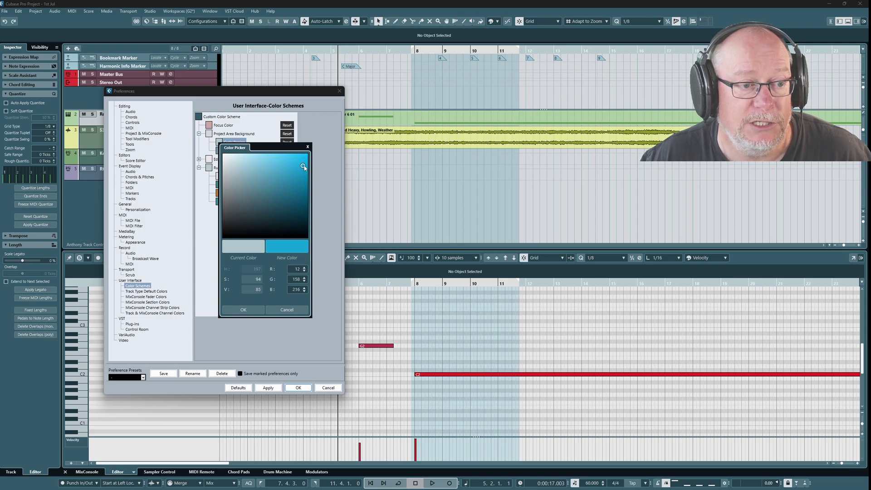
click(243, 310)
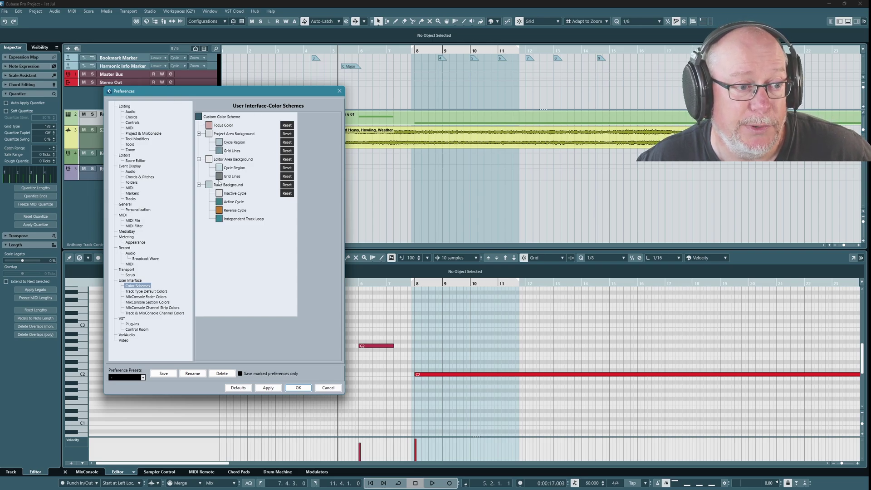
- Set the Grid Lines colour to bright cyan (R29 G190 B249)
click(220, 151)
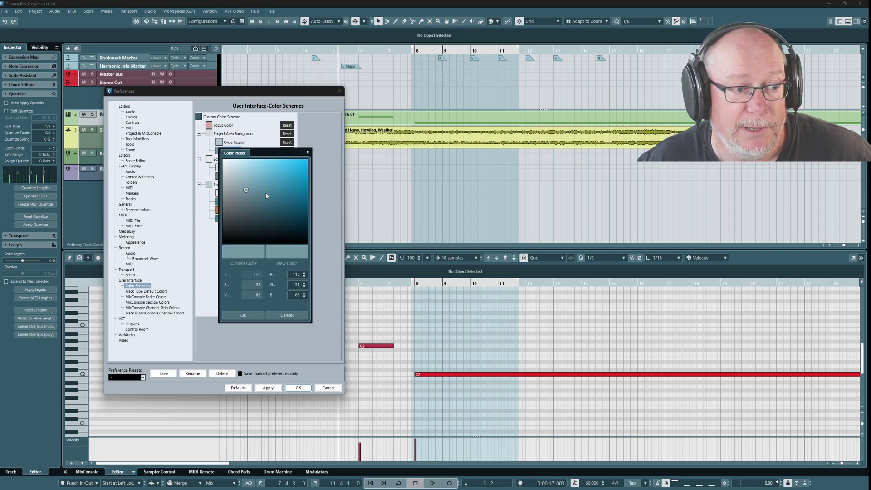
click(298, 161)
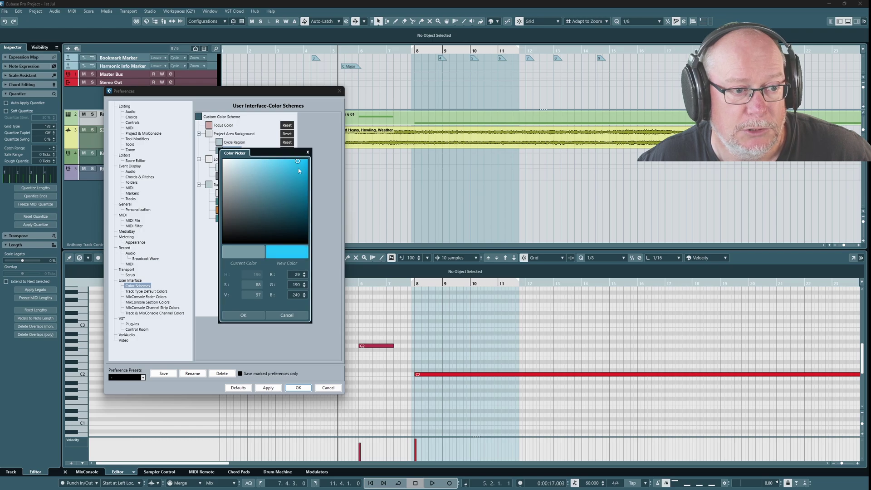
click(242, 315)
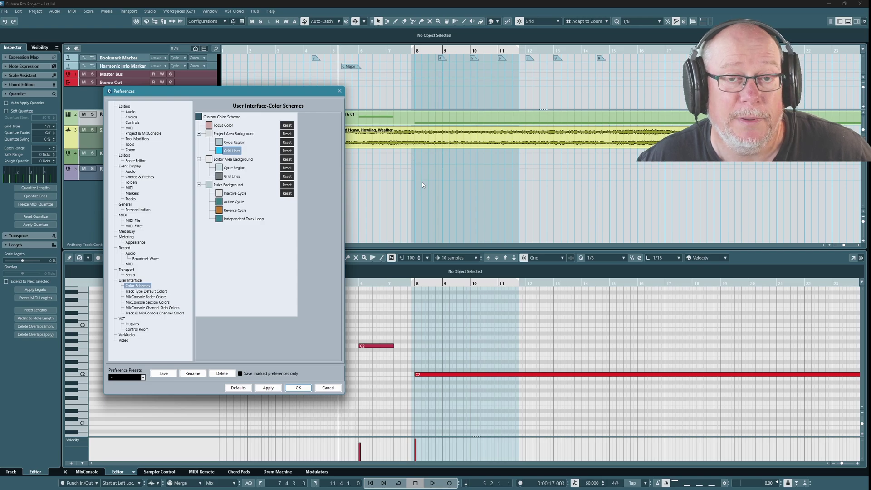
click(298, 388)
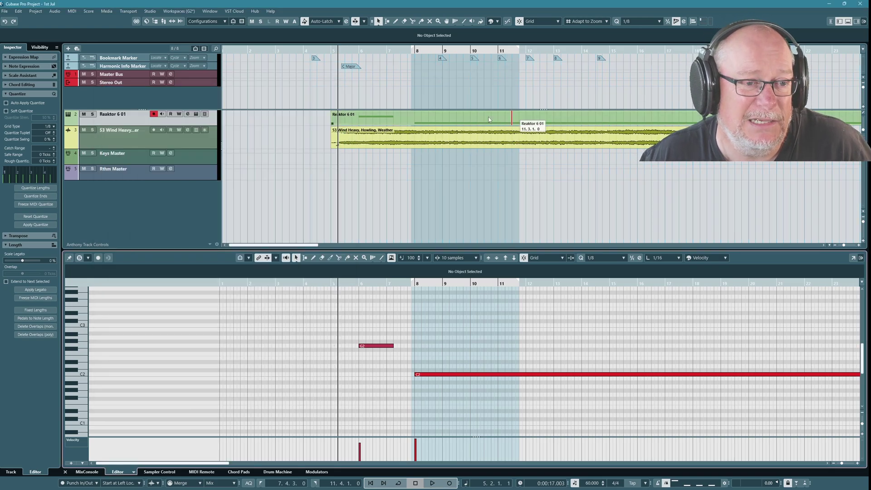
scroll(470, 118, up, 4)
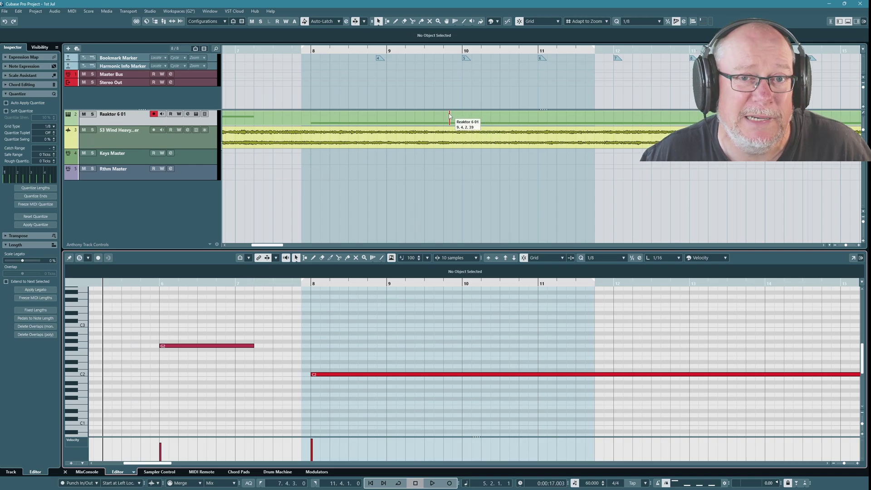
scroll(445, 127, down, 2)
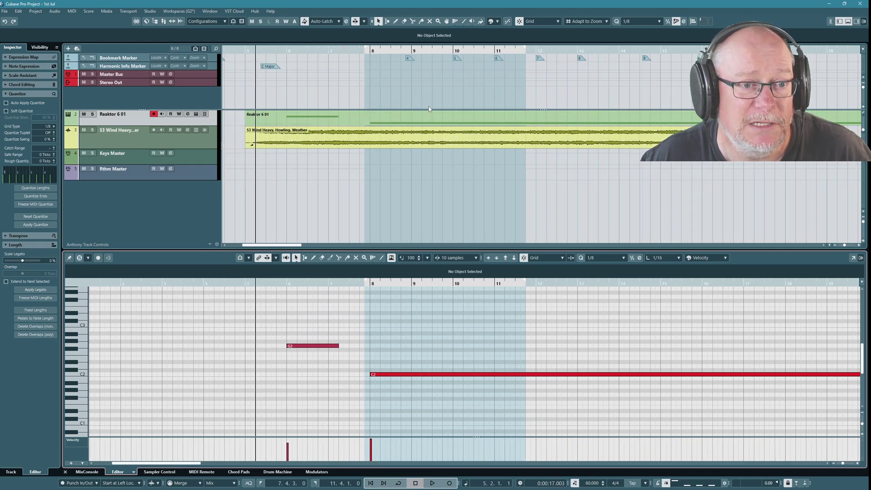
scroll(404, 102, up, 3)
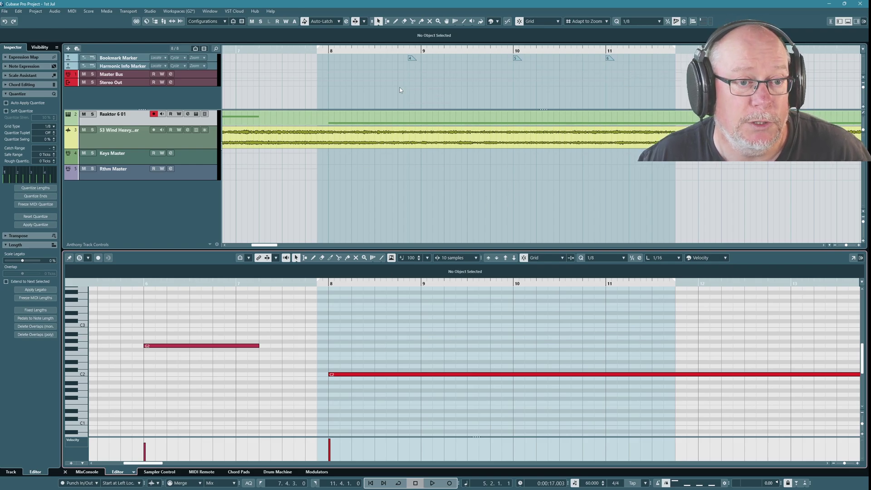
key(g)
key(g)
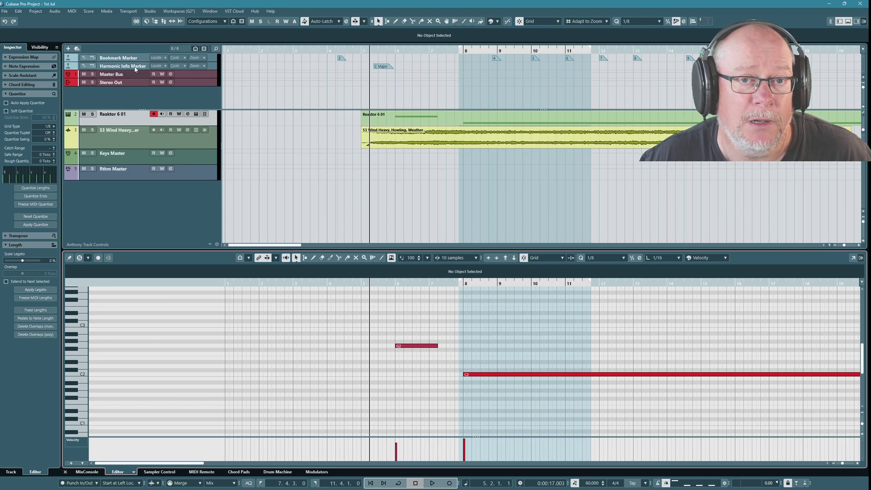
- Drag bookmark marker 3 left to about 3.4.4, just before bar 4, then deselect it
click(341, 59)
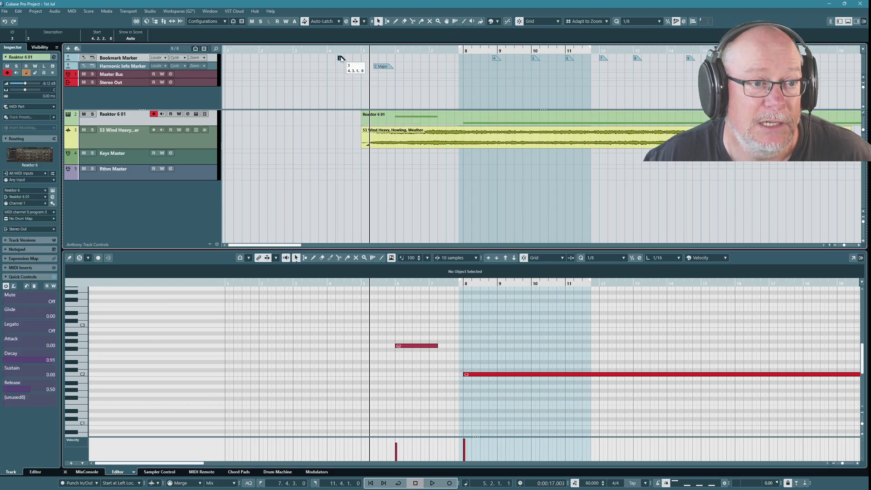
mouse_move(341, 59)
mouse_down()
mouse_move(353, 58)
mouse_move(327, 61)
mouse_up()
ctrl+scroll(330, 74, up, 2)
ctrl+scroll(330, 74, up, 2)
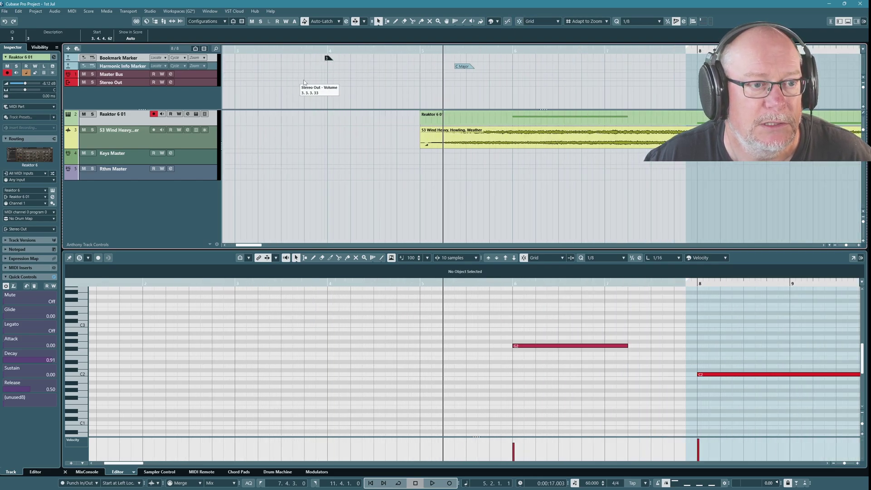
ctrl+scroll(333, 60, up, 3)
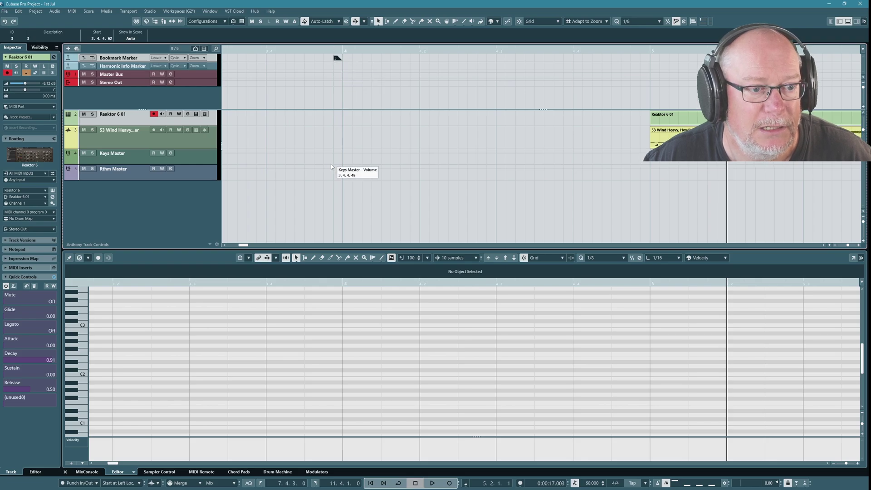
click(347, 57)
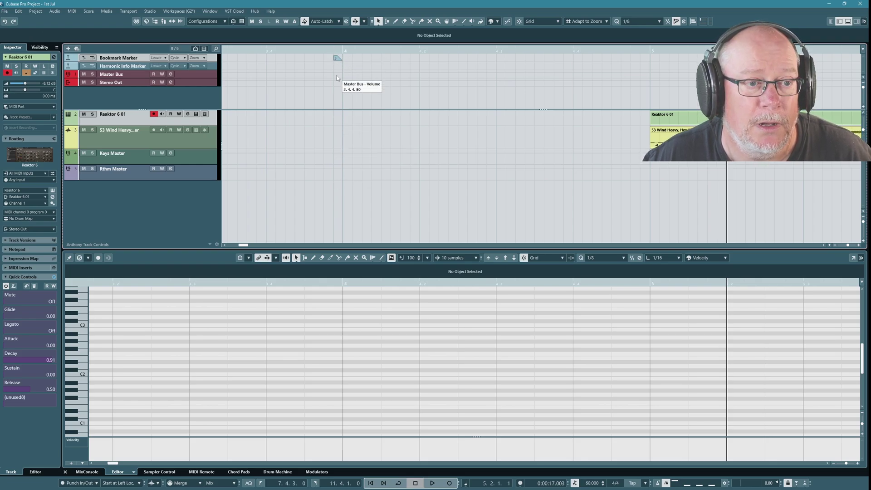
- Colour the selected tracks red from the toolbar's Colorize palette
click(498, 23)
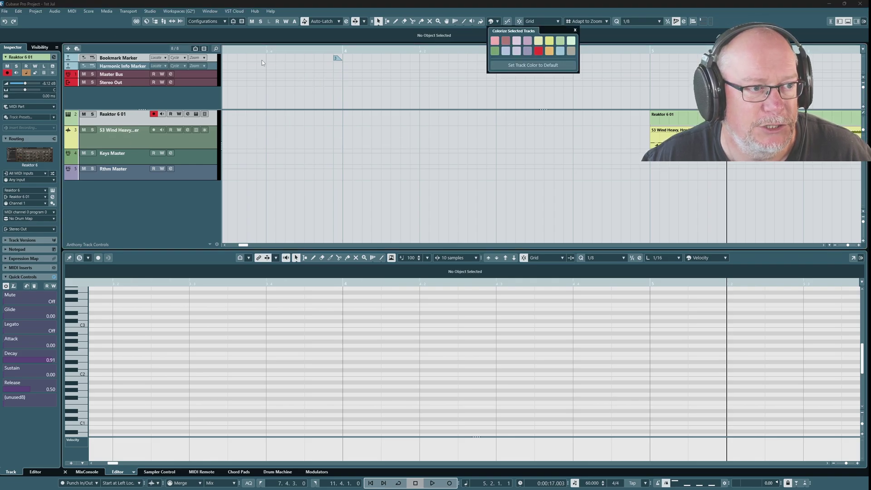
click(538, 51)
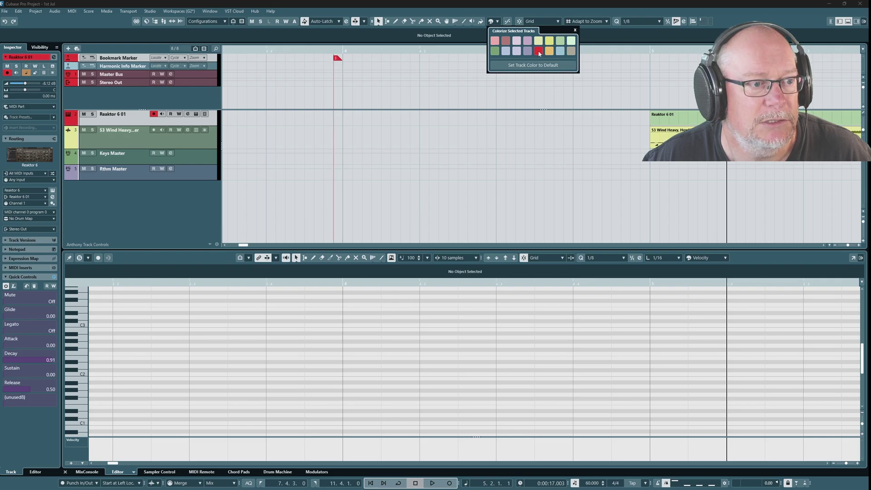
click(301, 55)
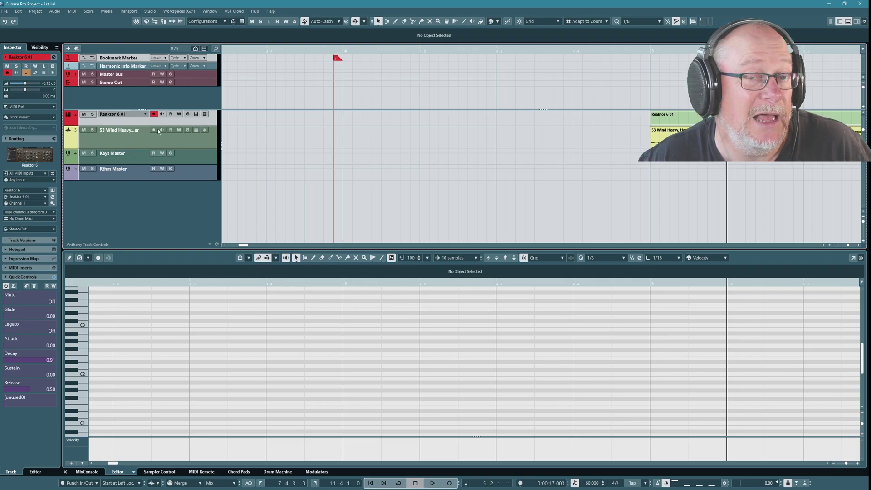
- Select the wind audio, Harmonic Info Marker and Bookmark Marker tracks in turn
click(130, 138)
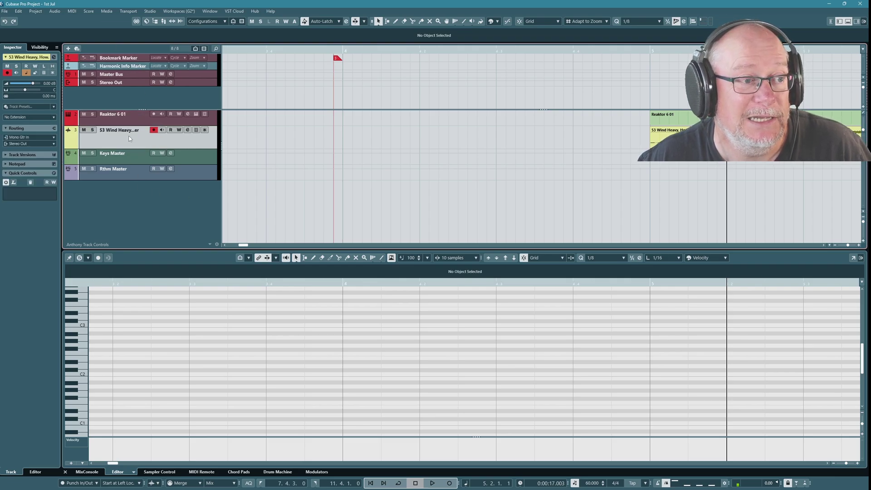
click(140, 66)
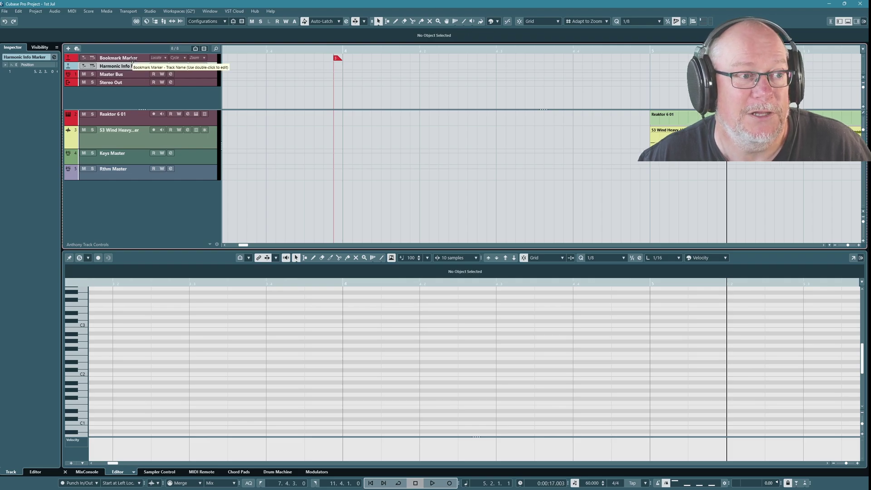
click(134, 59)
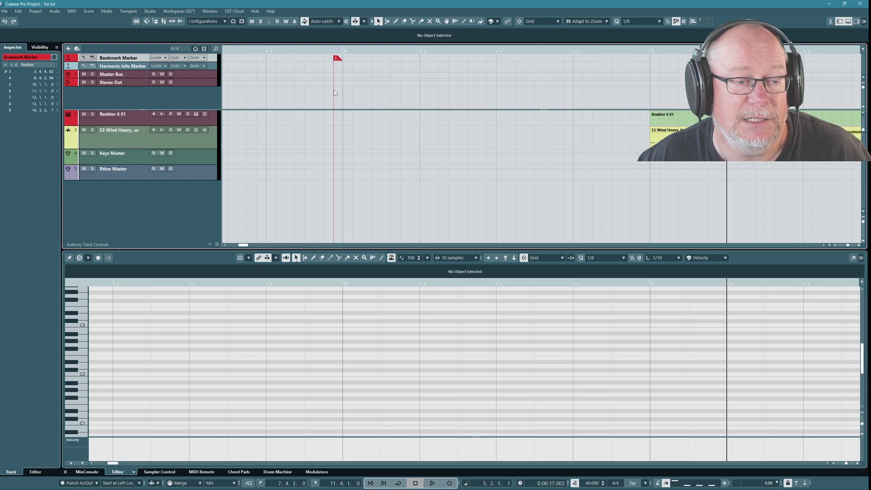
- Colour bookmark marker 5 at bar 10 red, then select the Reaktor 6 01 track
scroll(317, 98, down, 5)
scroll(300, 109, down, 2)
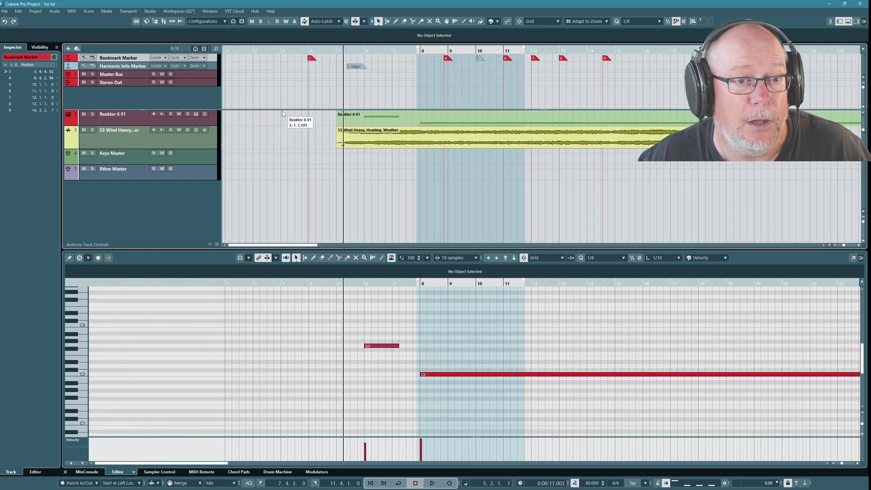
scroll(283, 118, down, 2)
click(396, 59)
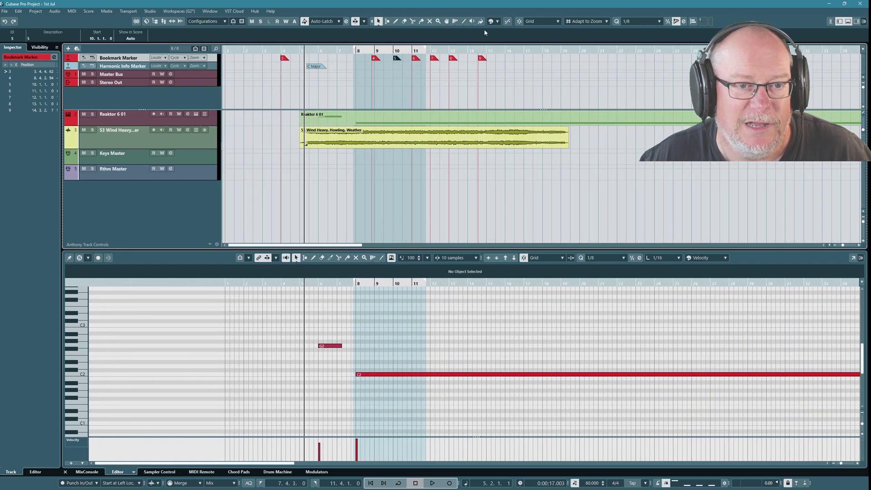
click(498, 21)
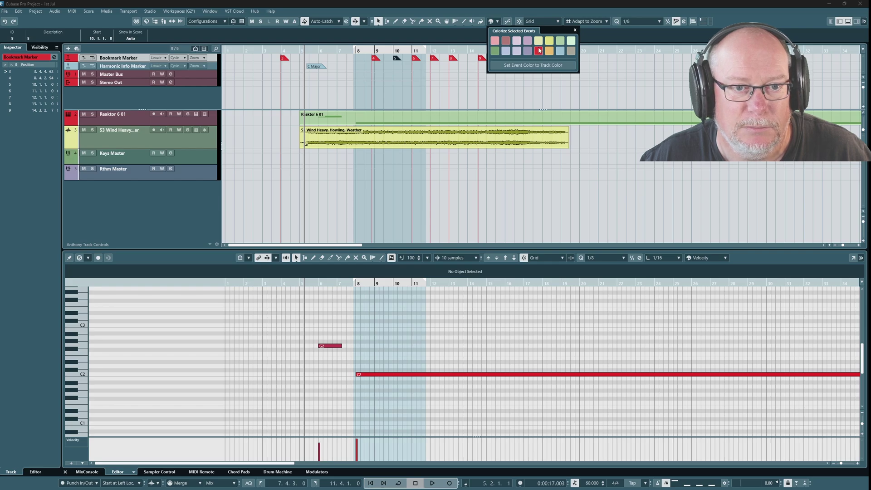
click(539, 51)
click(404, 59)
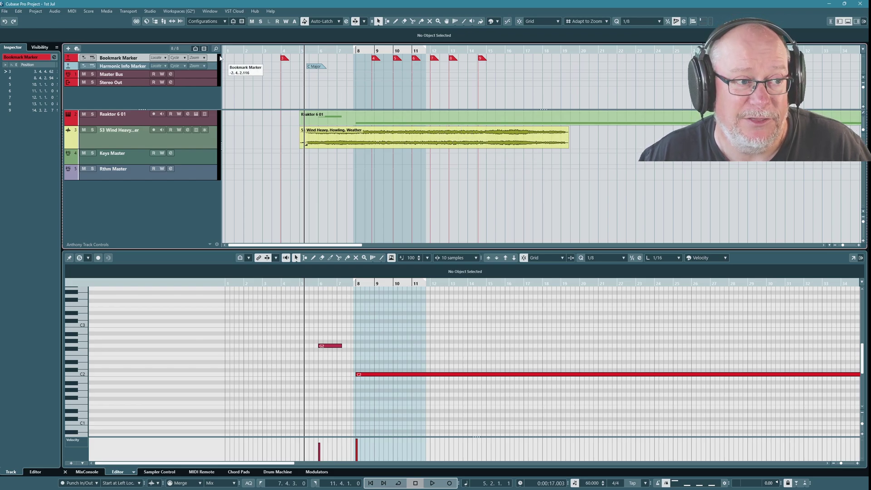
click(124, 123)
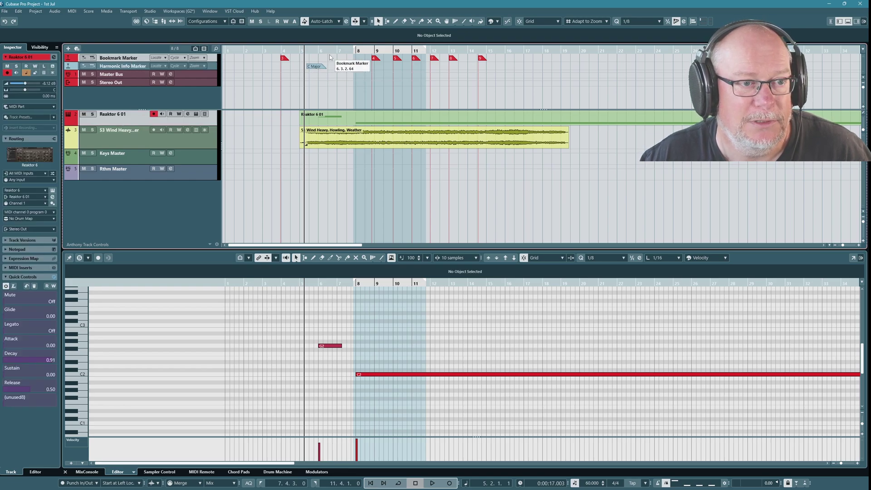
- Recolour the selected tracks light blue and move marker 9 to bar 15
click(498, 21)
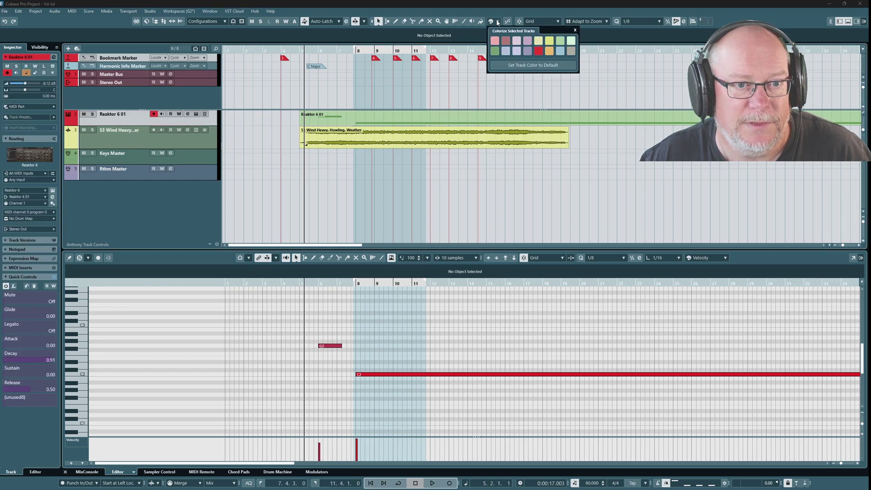
click(561, 52)
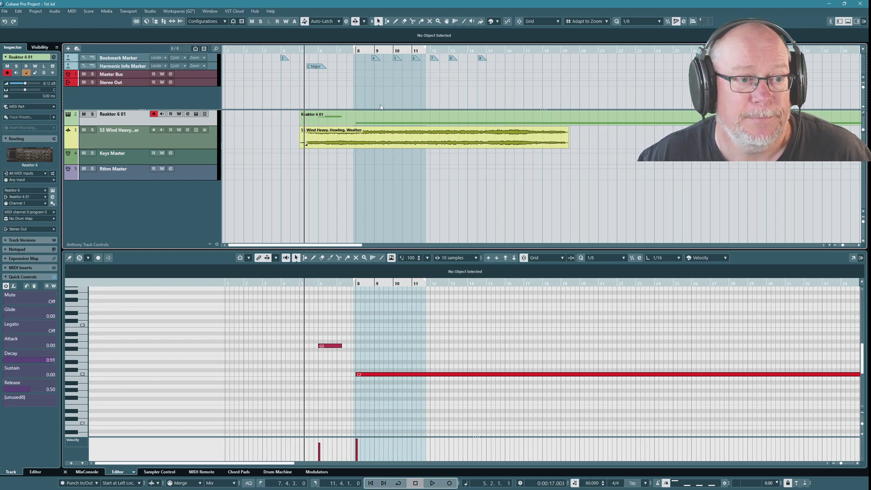
mouse_move(482, 58)
mouse_down()
mouse_move(501, 61)
mouse_move(492, 58)
mouse_up()
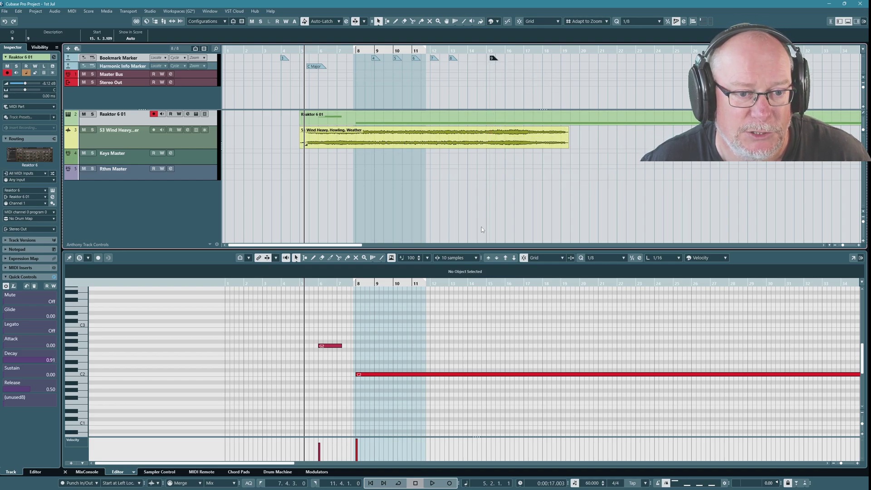
scroll(435, 86, up, 3)
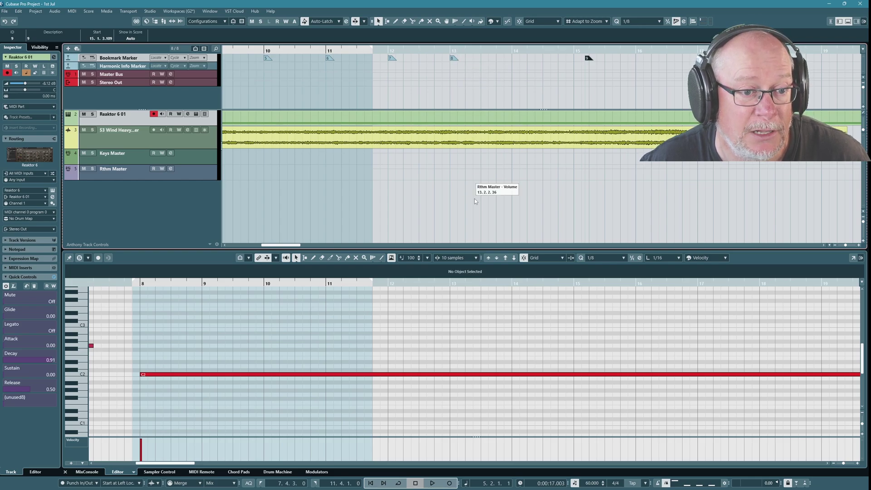
scroll(428, 94, down, 5)
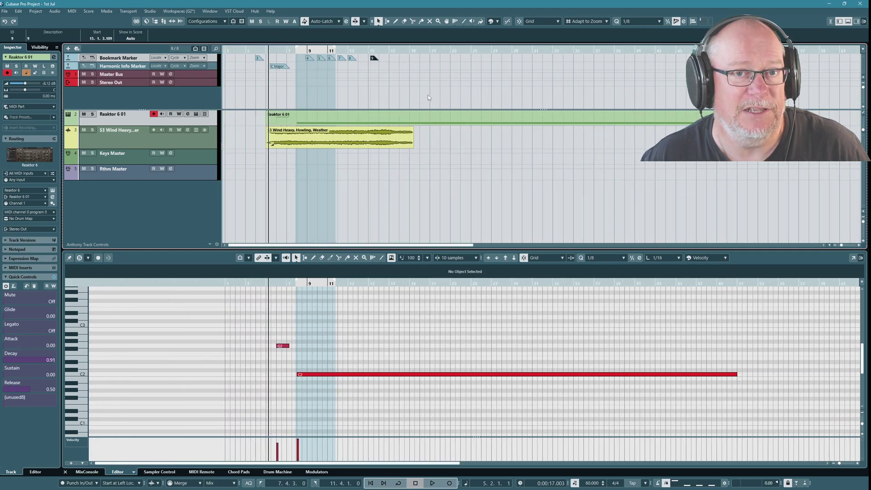